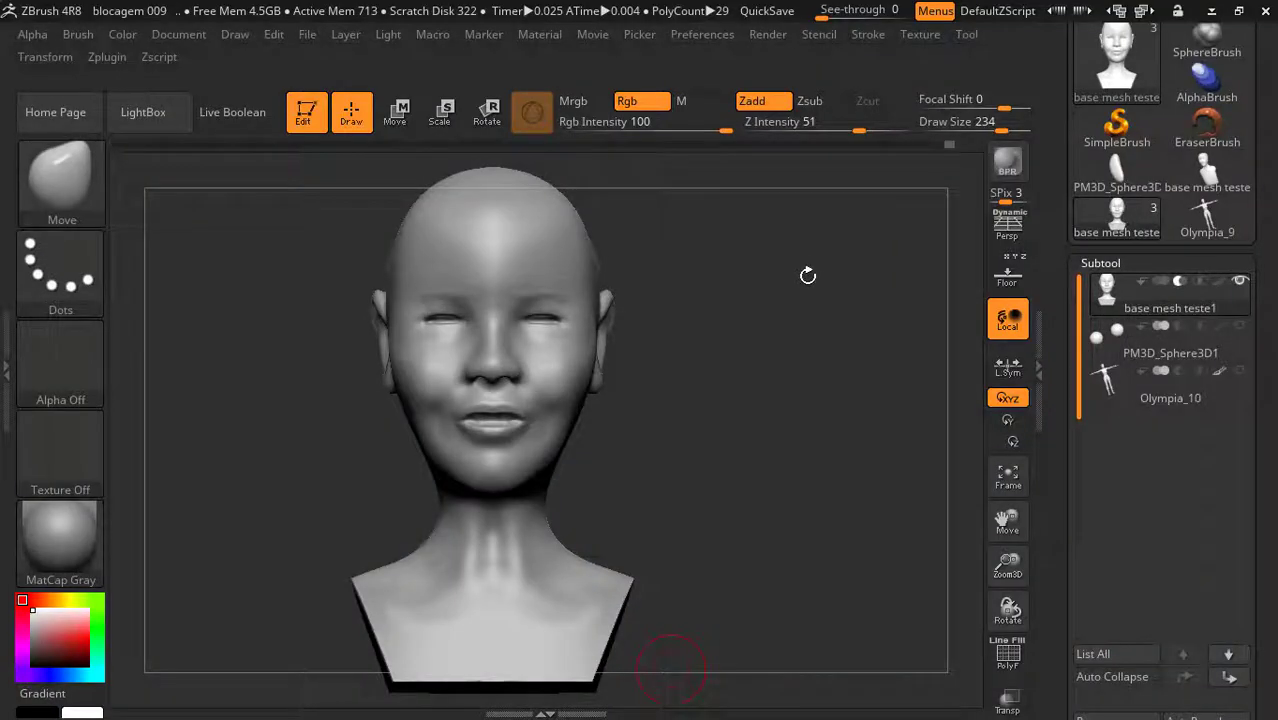
- Orbit the base head to a right-facing profile and a three-quarter view to inspect it
mouse_move(807, 271)
left_mouse_down()
mouse_move(745, 283)
mouse_move(815, 284)
left_mouse_up()
mouse_move(747, 374)
left_mouse_down()
mouse_move(836, 375)
mouse_move(677, 378)
mouse_move(719, 378)
left_mouse_up()
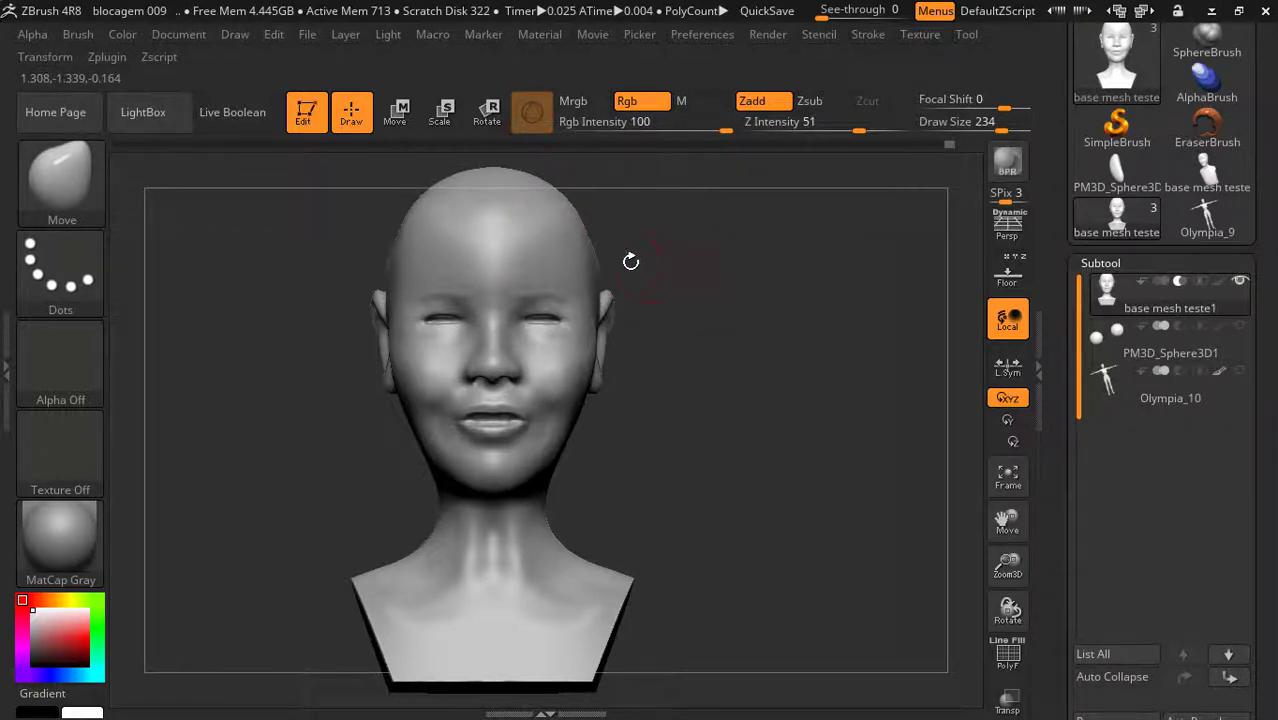
mouse_move(792, 299)
left_mouse_down()
mouse_move(700, 310)
mouse_move(703, 346)
mouse_move(729, 346)
left_mouse_up()
- Start File > Open, decline saving (Não), then cancel the Load Project dialog (Cancelar)
left_click(306, 38)
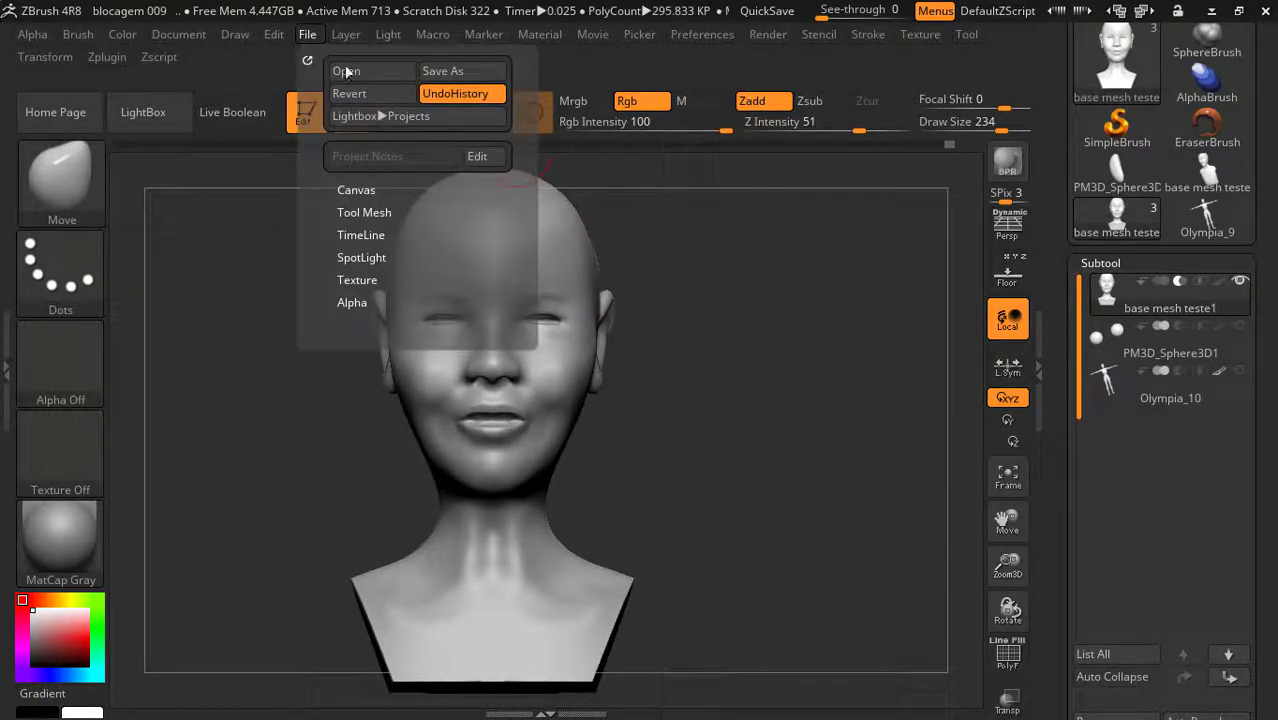
left_click(351, 70)
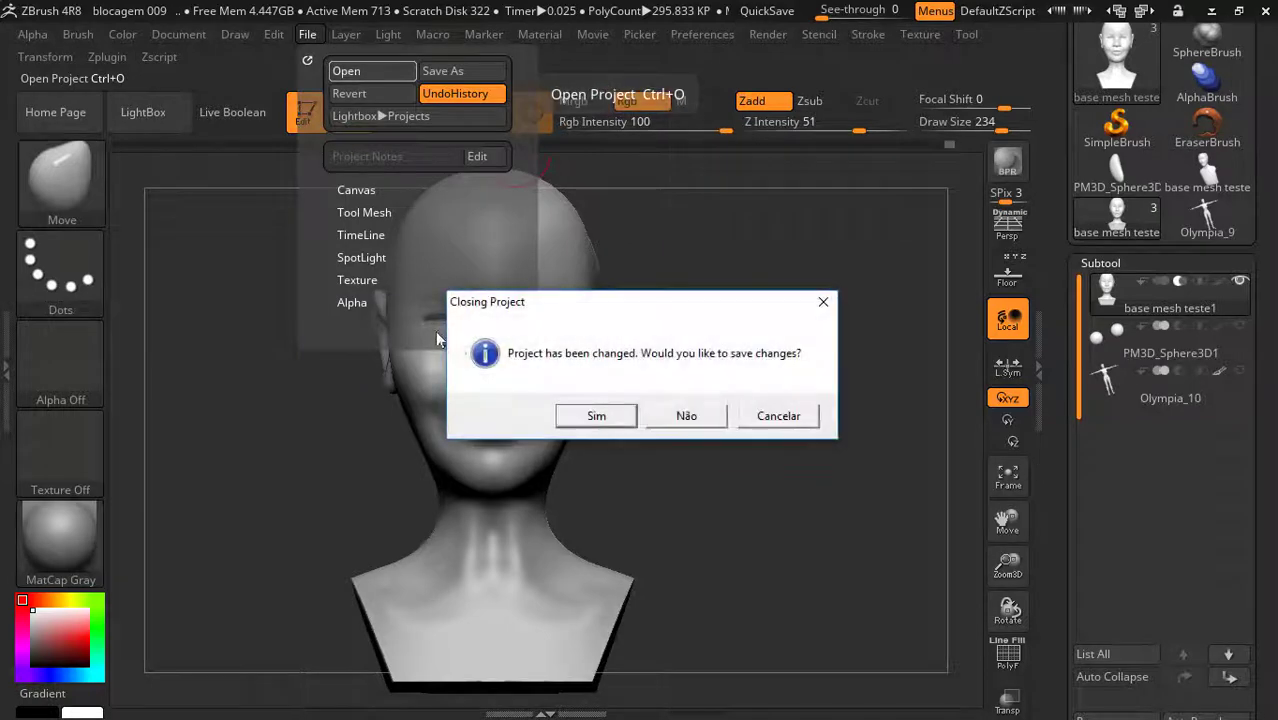
left_click(688, 416)
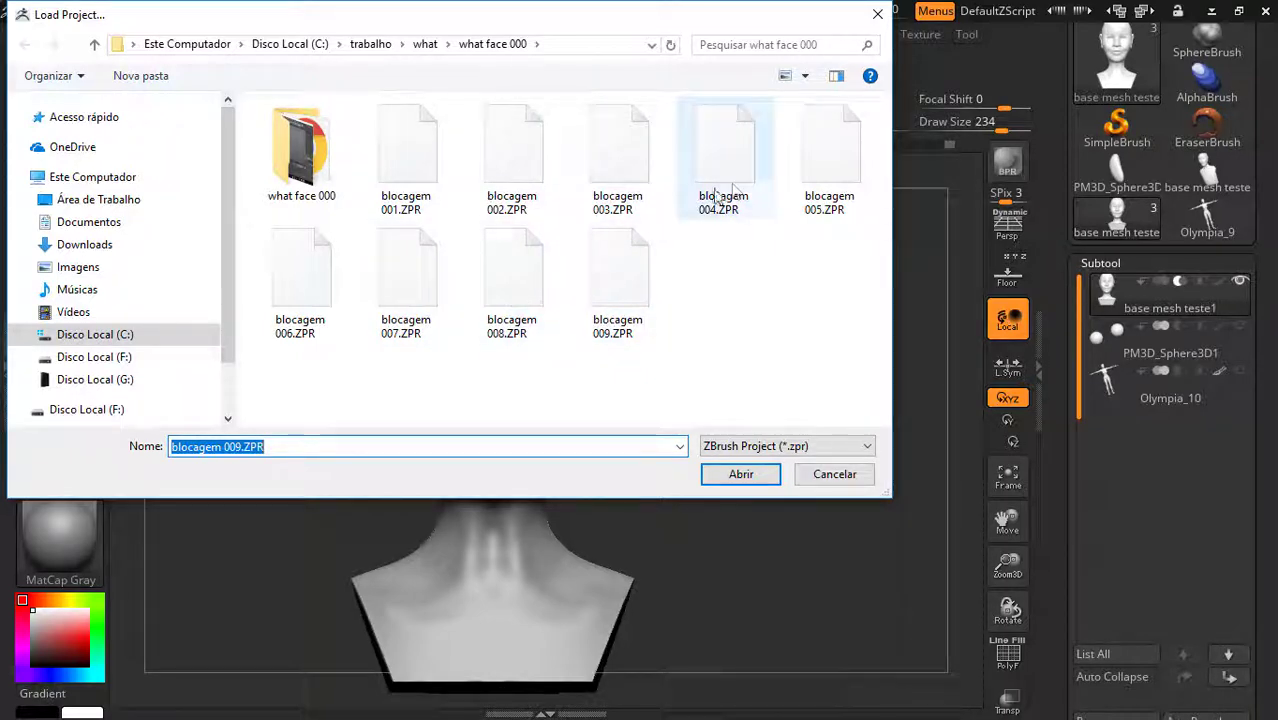
left_click(850, 478)
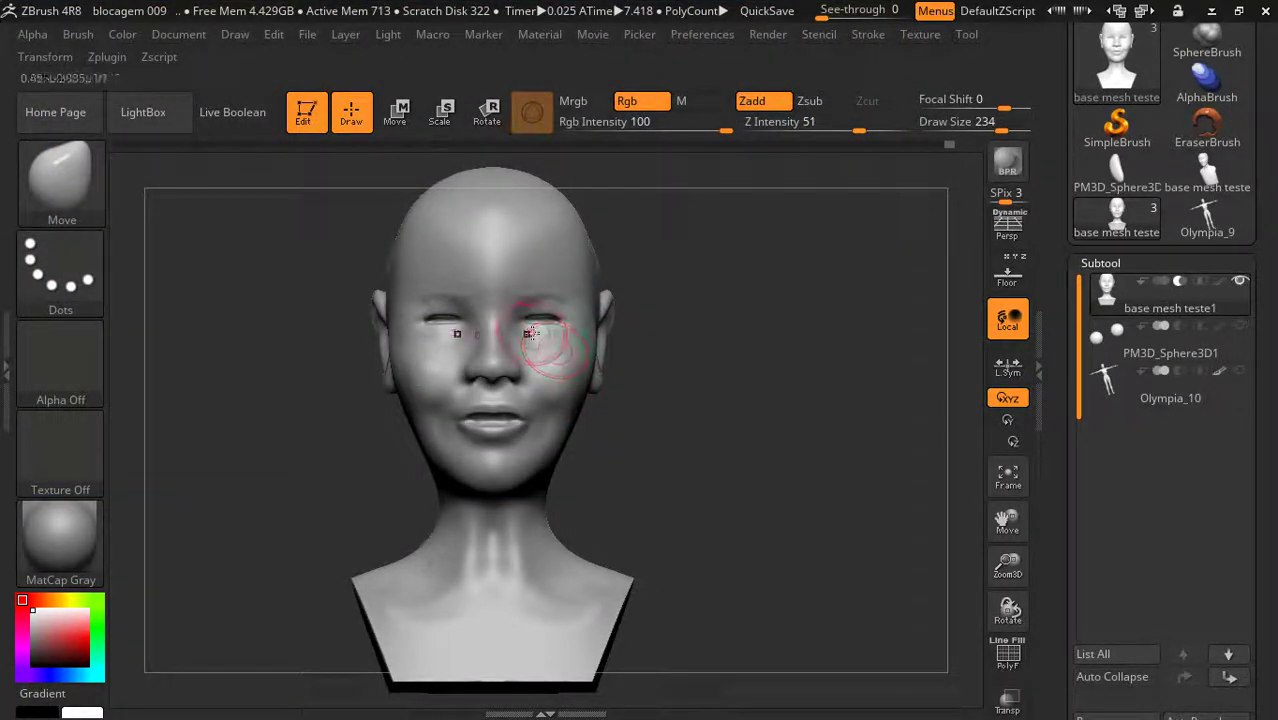
- Orbit to a left profile and turn on Floor to show the face reference photo behind the head
left_click_drag(714, 326, 734, 344)
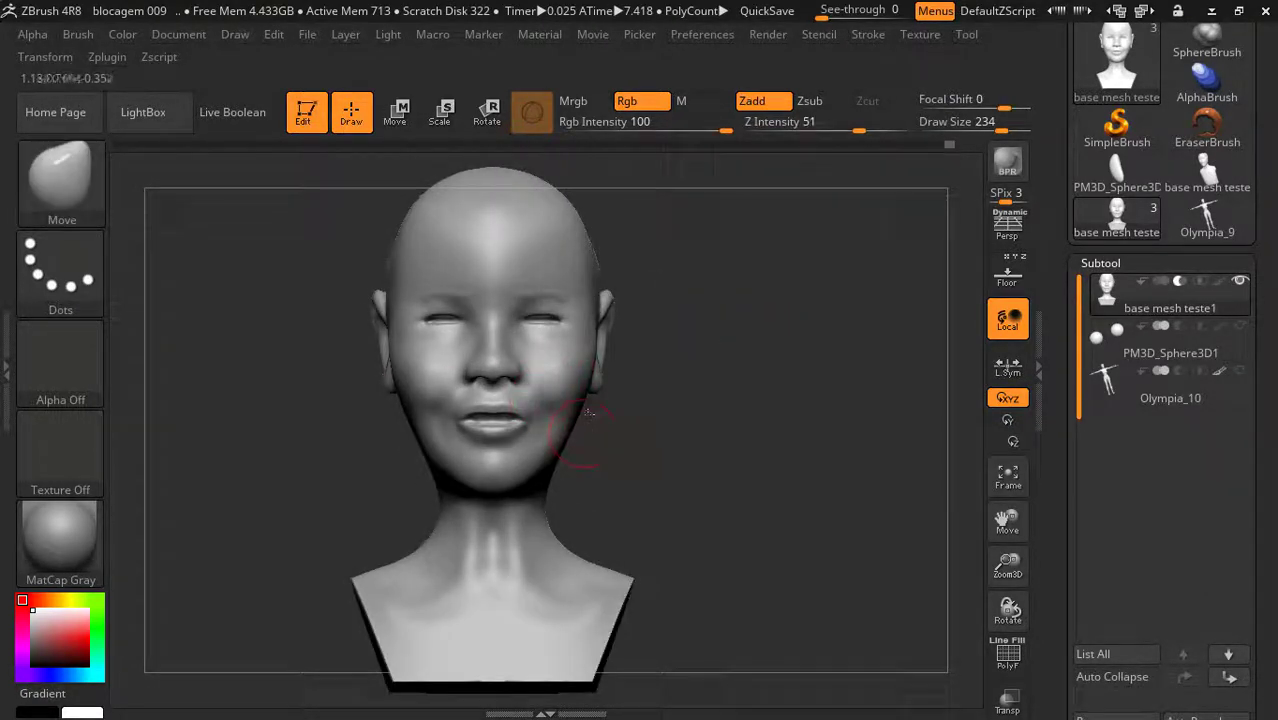
mouse_move(734, 382)
left_mouse_down()
mouse_move(805, 388)
mouse_move(783, 375)
left_mouse_up()
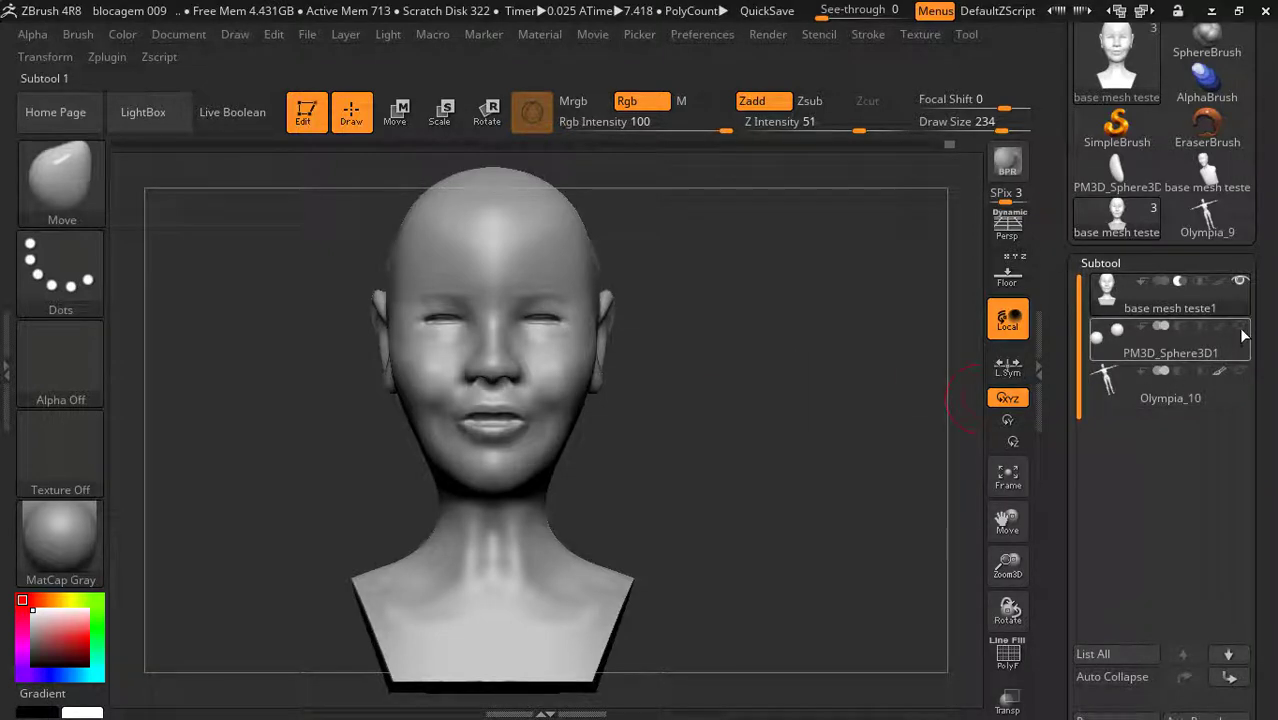
left_click(1016, 283)
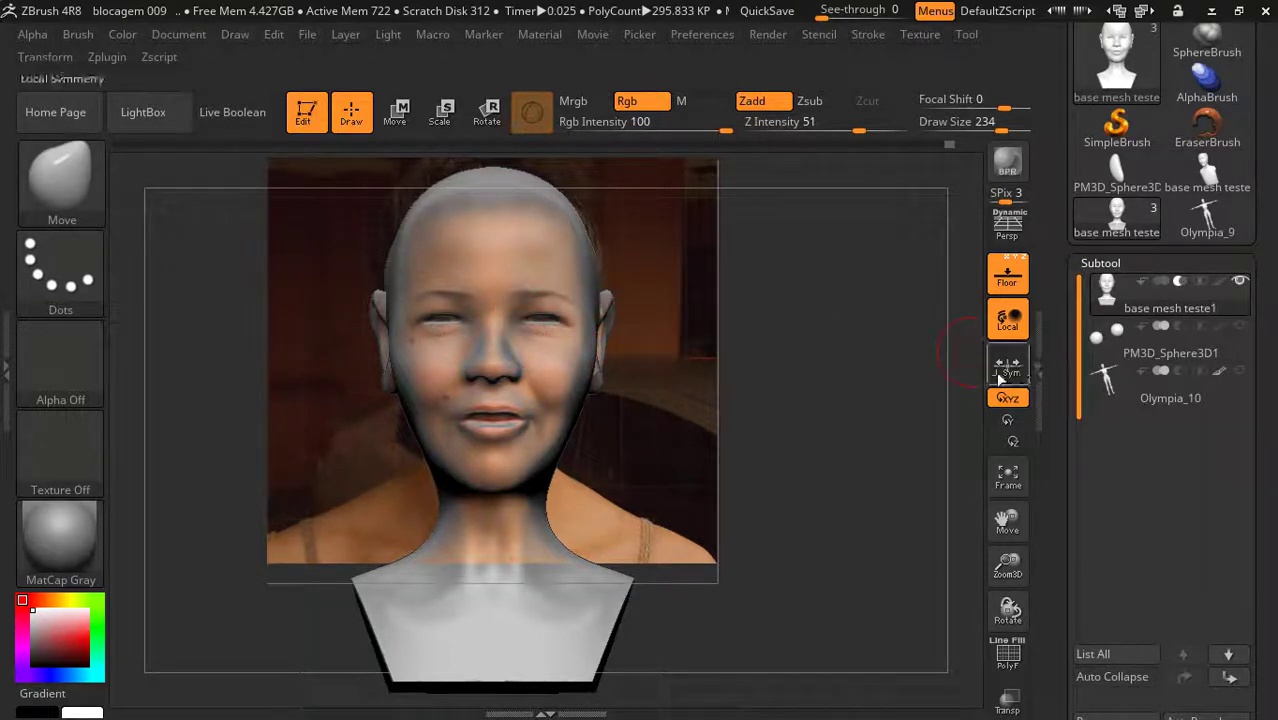
- Toggle Floor off, leave the PM3D_Sphere3D1 eyeballs hidden, then toggle the reference photo back on
left_click(1005, 283)
left_click(1240, 326)
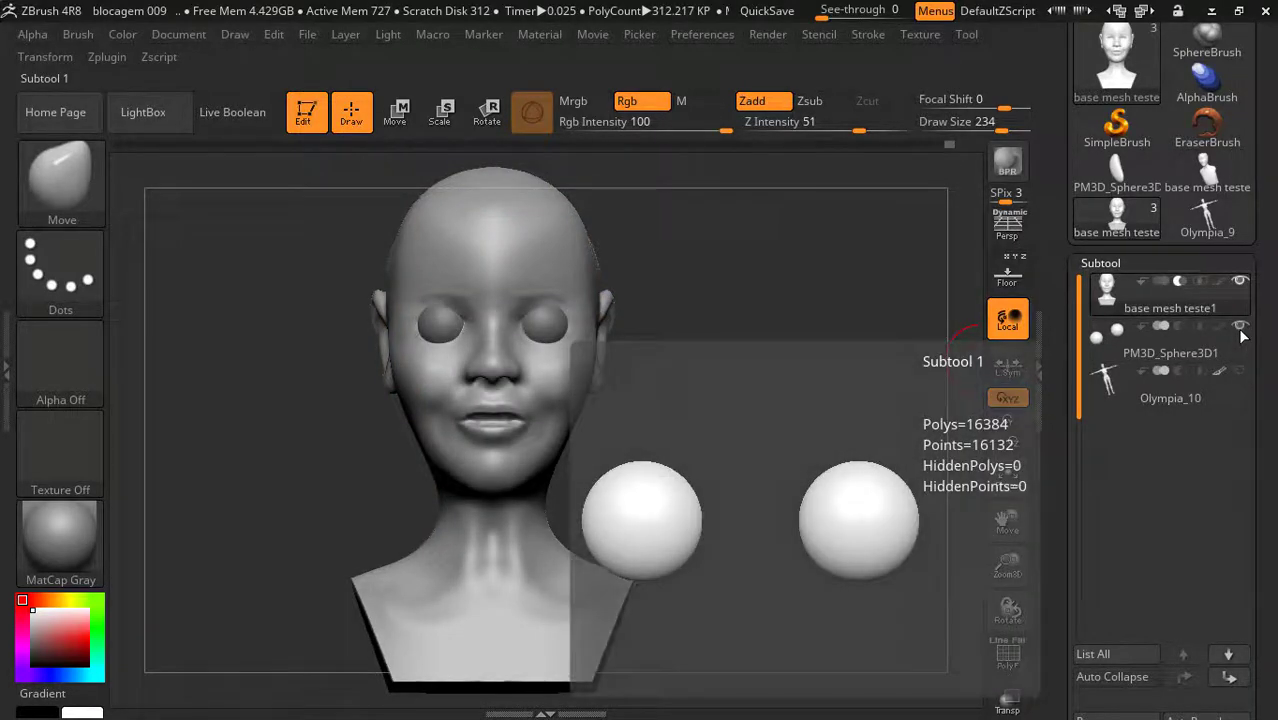
mouse_move(1170, 340)
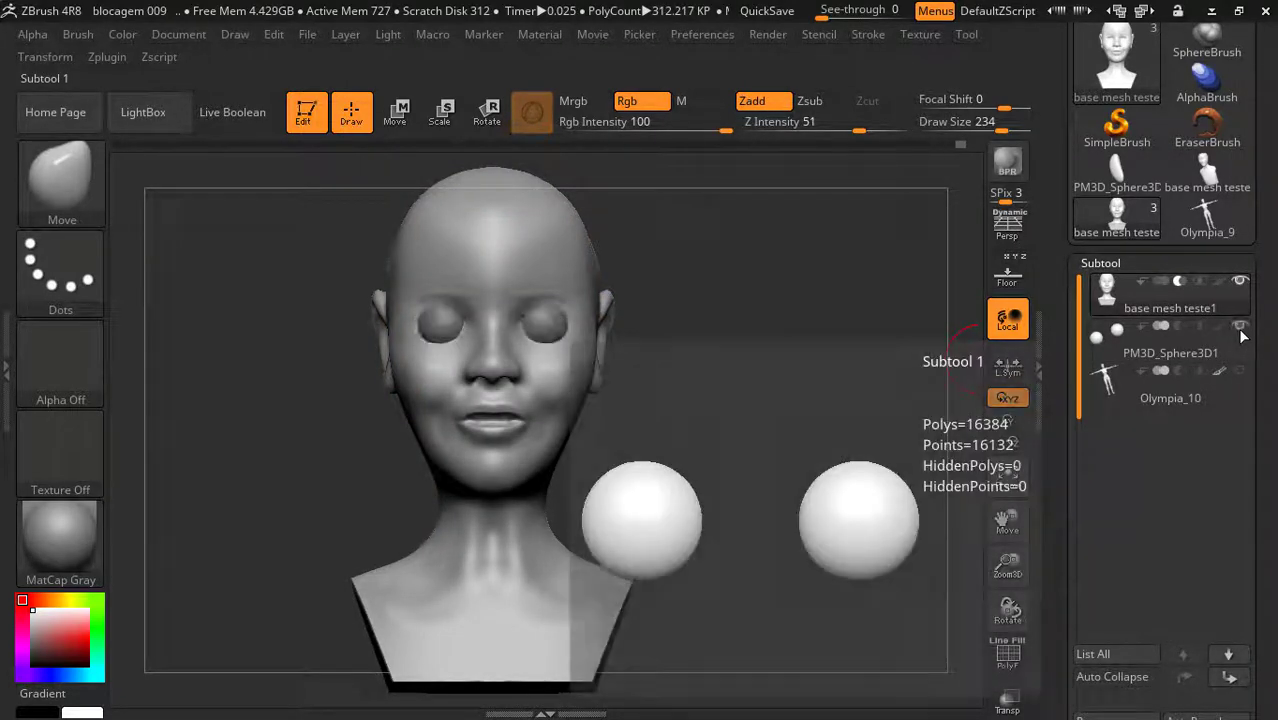
left_click(1240, 328)
left_click(1240, 328)
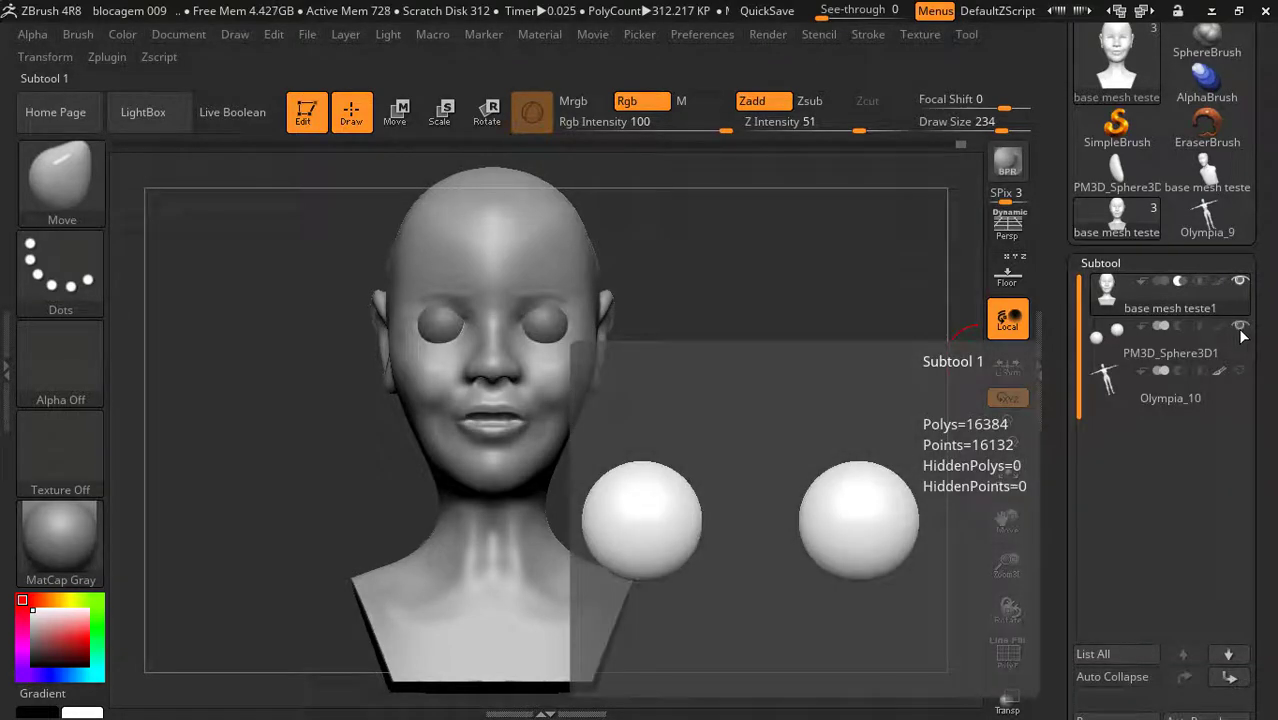
left_click(1240, 327)
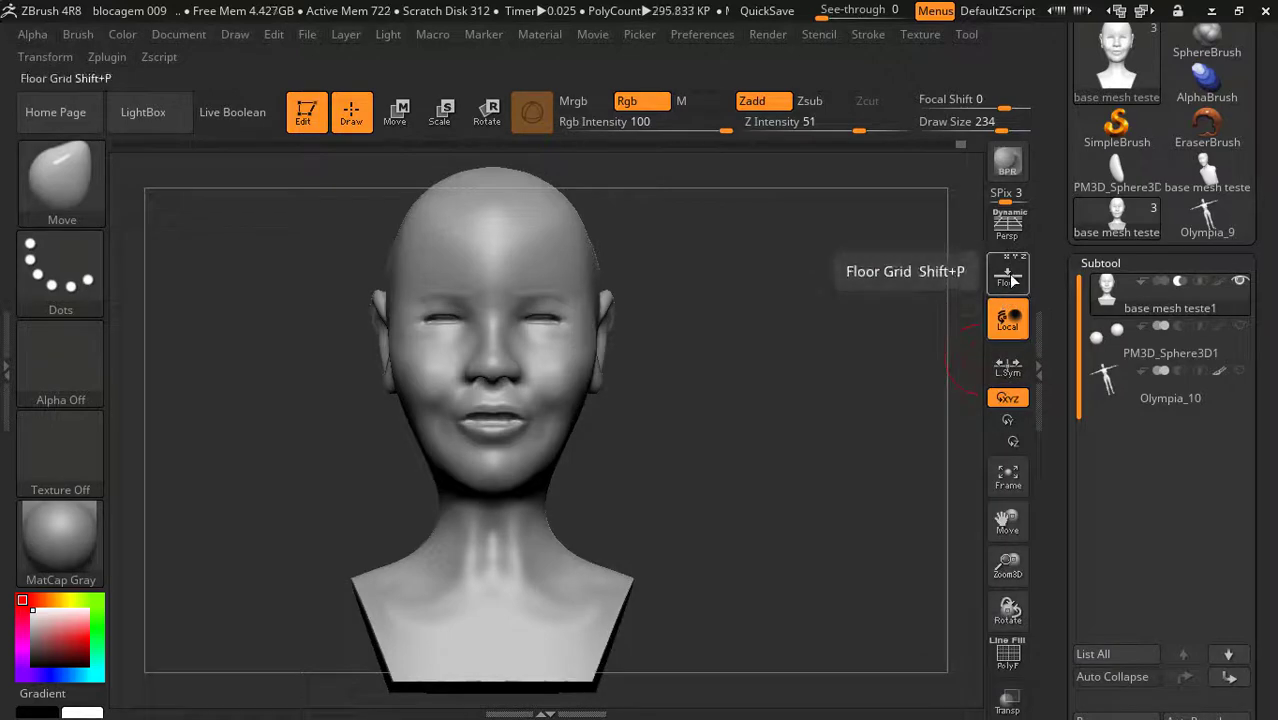
left_click(1007, 272)
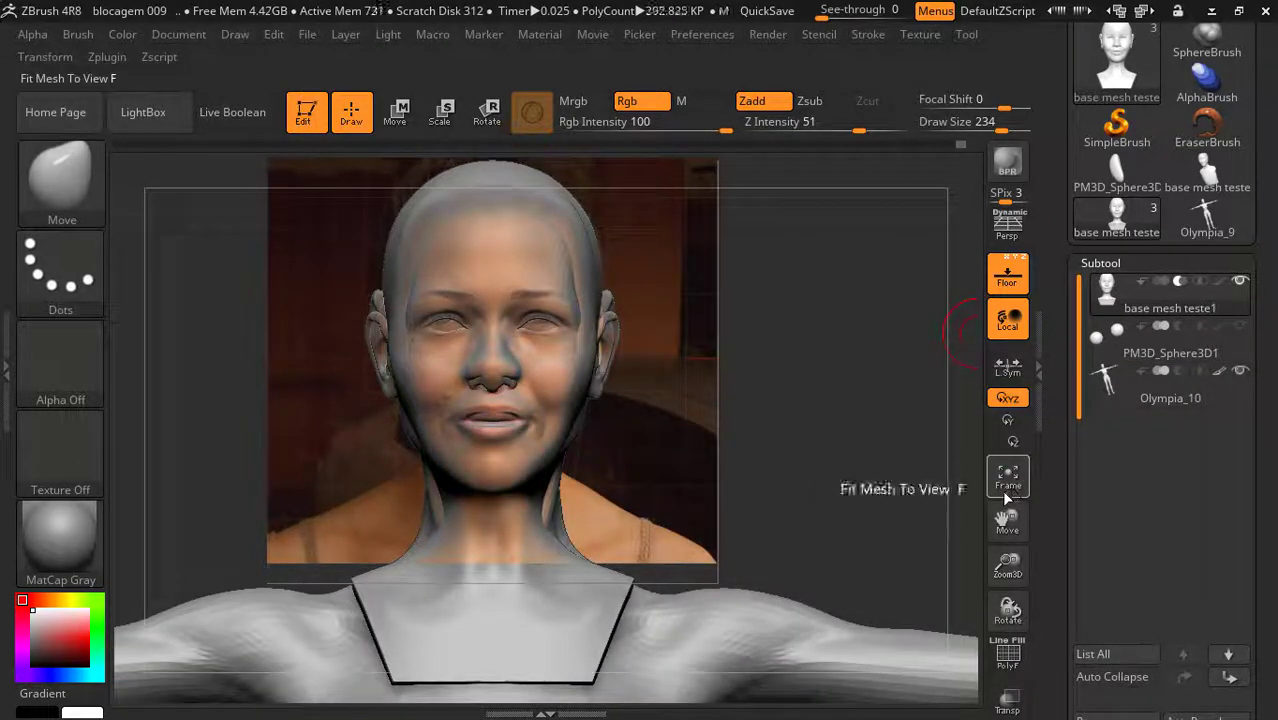
- Hide the floor grid, frame the full Olympia_10 figure and review it from front and three-quarter views
left_click(1008, 272)
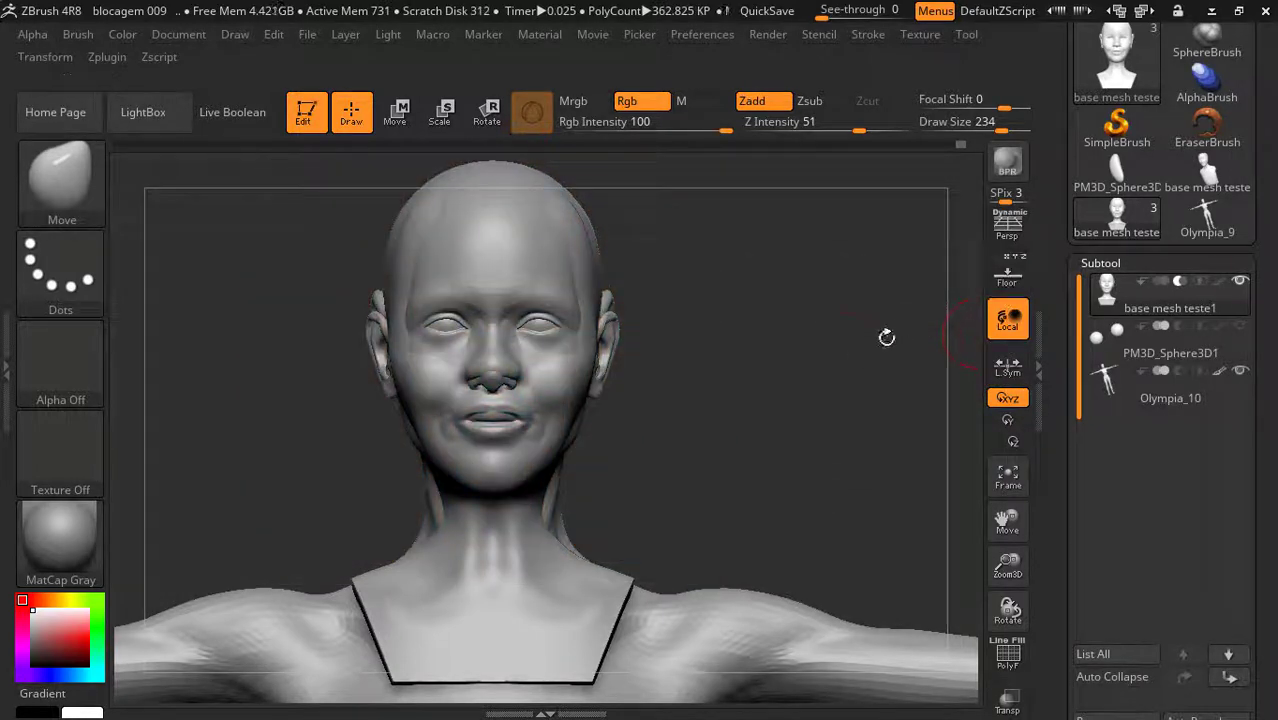
mouse_move(831, 351)
left_mouse_down()
mouse_move(876, 354)
mouse_move(747, 357)
left_mouse_up()
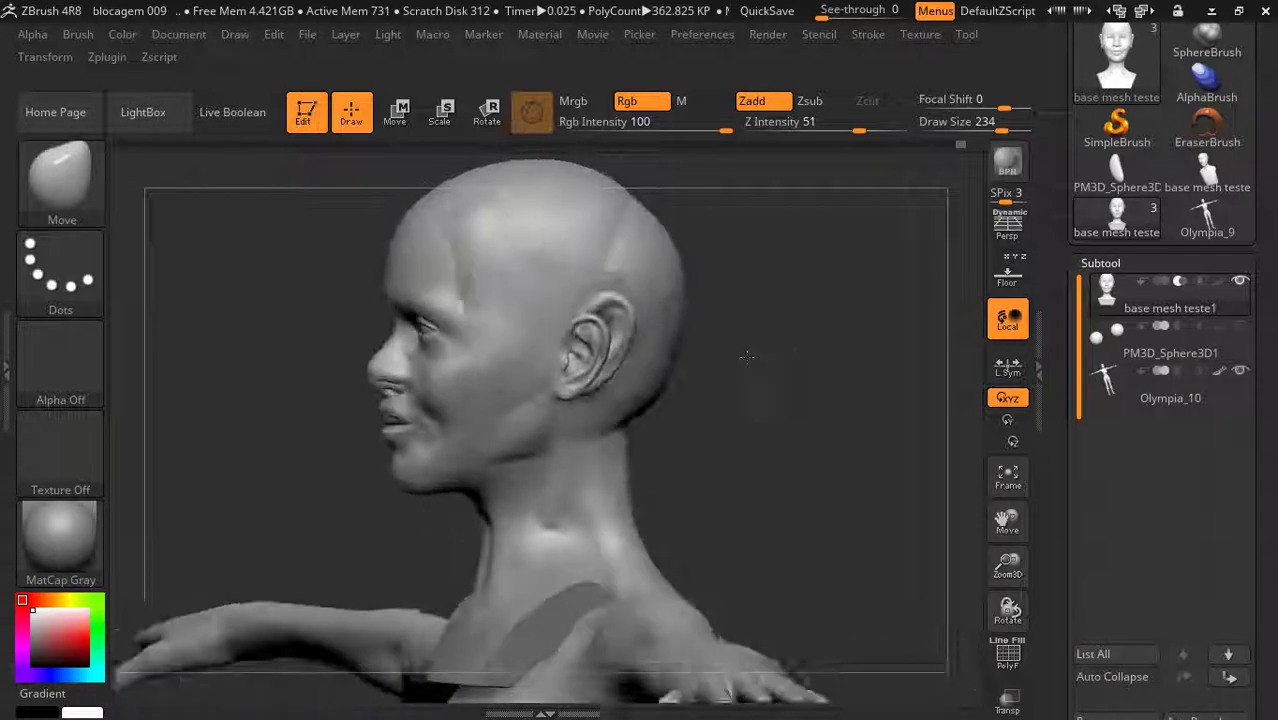
left_click_drag(744, 424, 858, 407)
key("f")
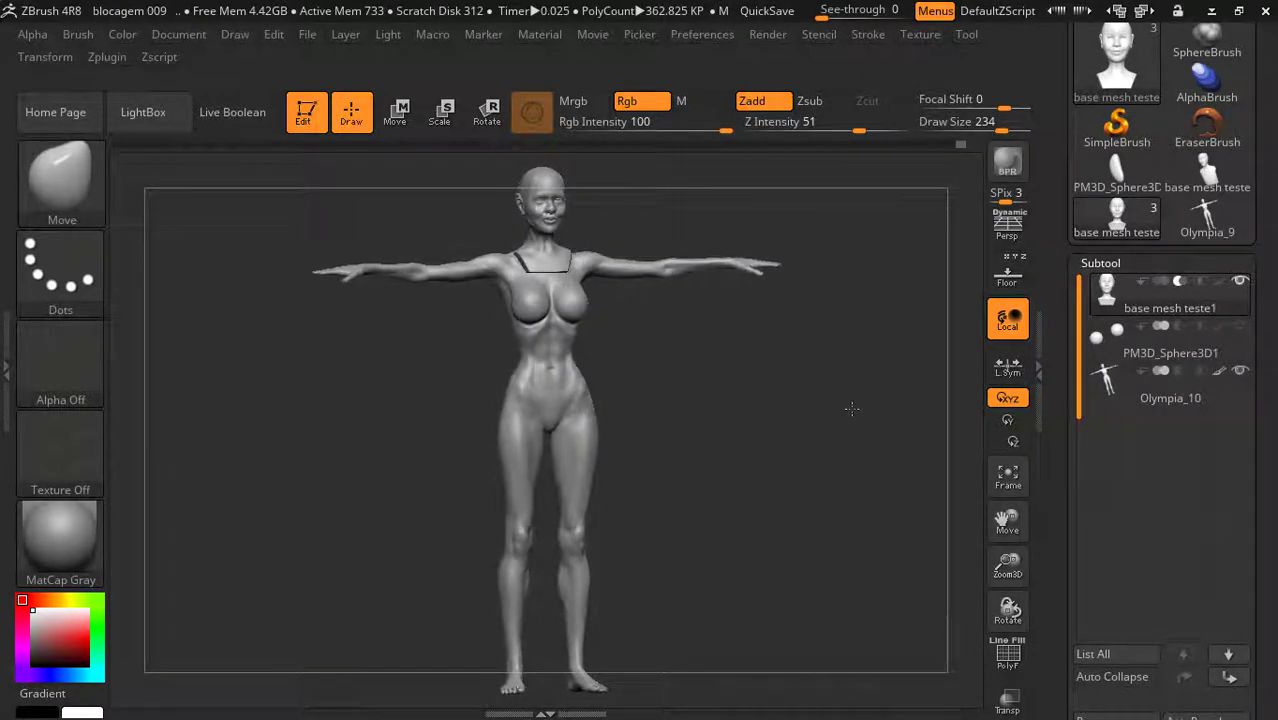
left_click_drag(849, 408, 836, 408)
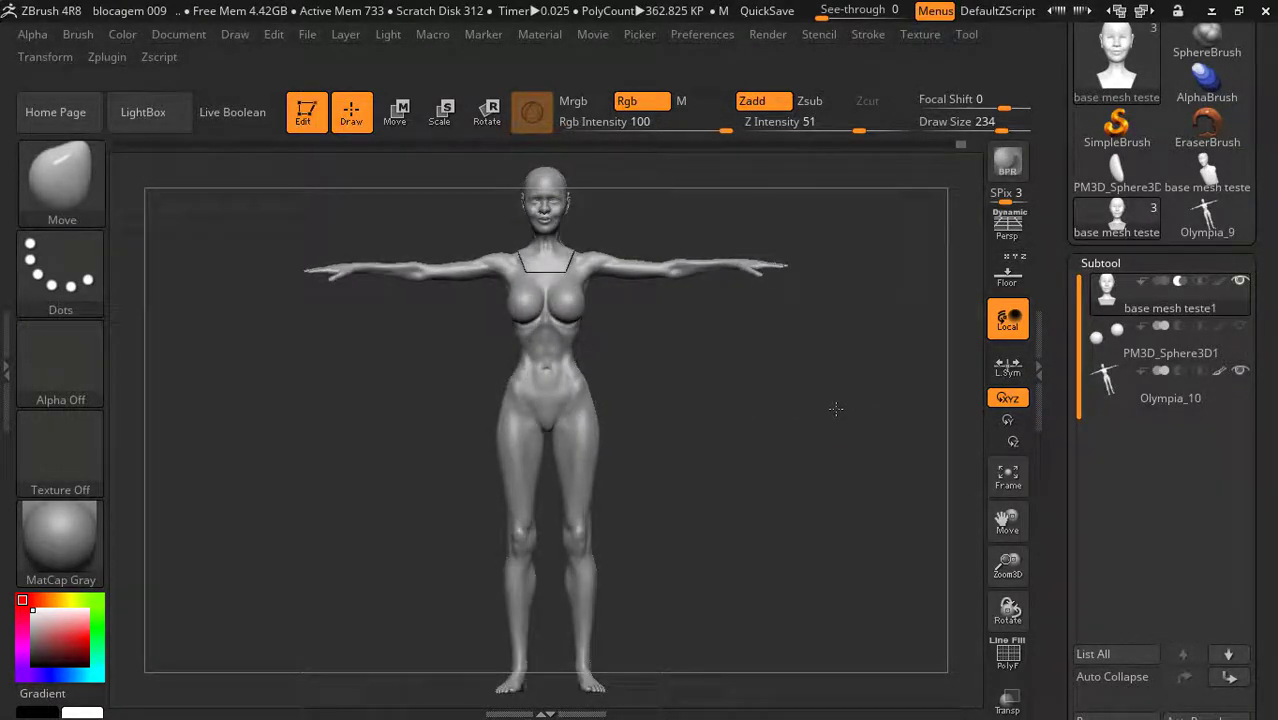
mouse_move(1008, 512)
left_mouse_down()
mouse_move(1006, 531)
mouse_move(1110, 703)
left_mouse_up()
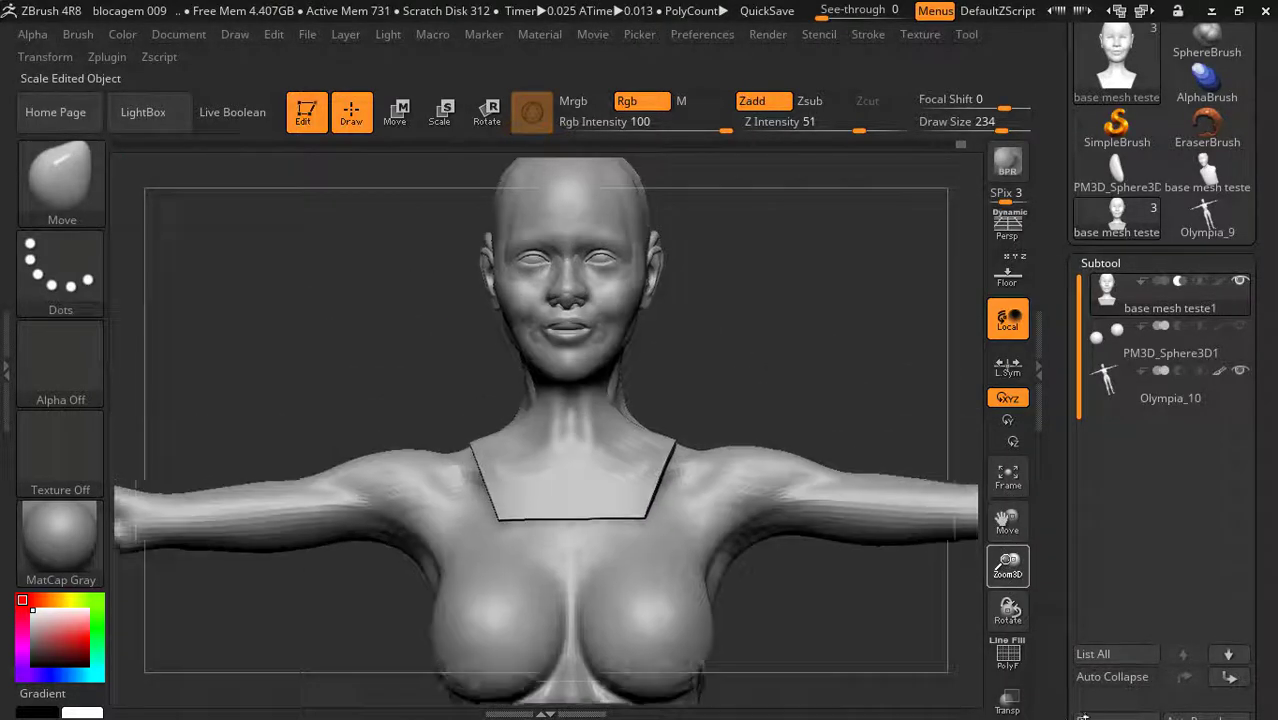
mouse_move(930, 346)
left_mouse_down()
mouse_move(731, 357)
mouse_move(884, 353)
left_mouse_up()
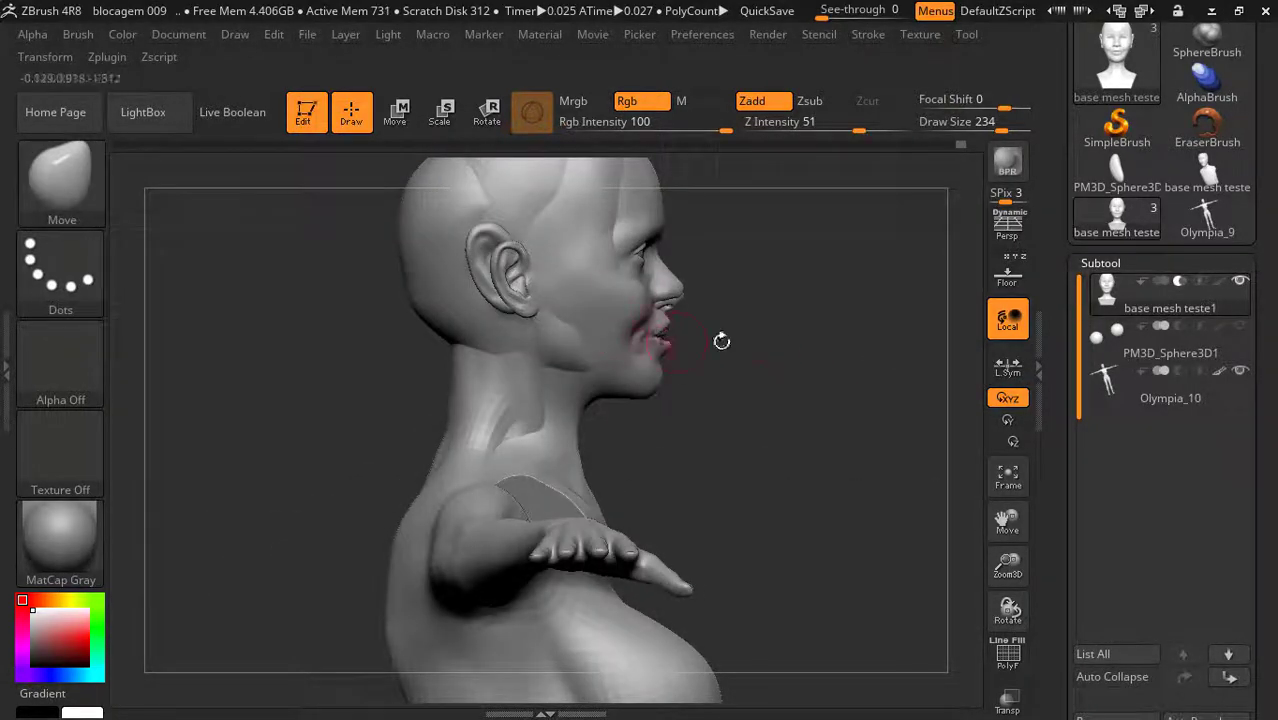
left_click_drag(721, 341, 697, 342)
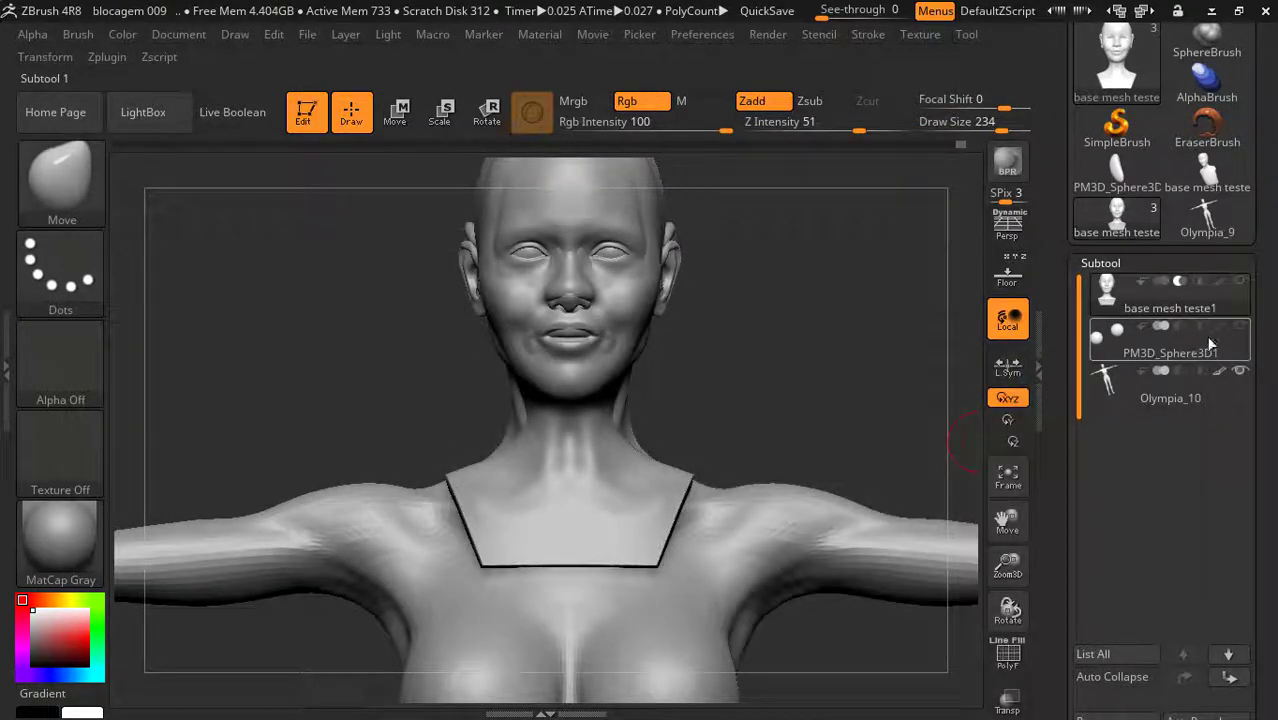
left_click(1165, 399)
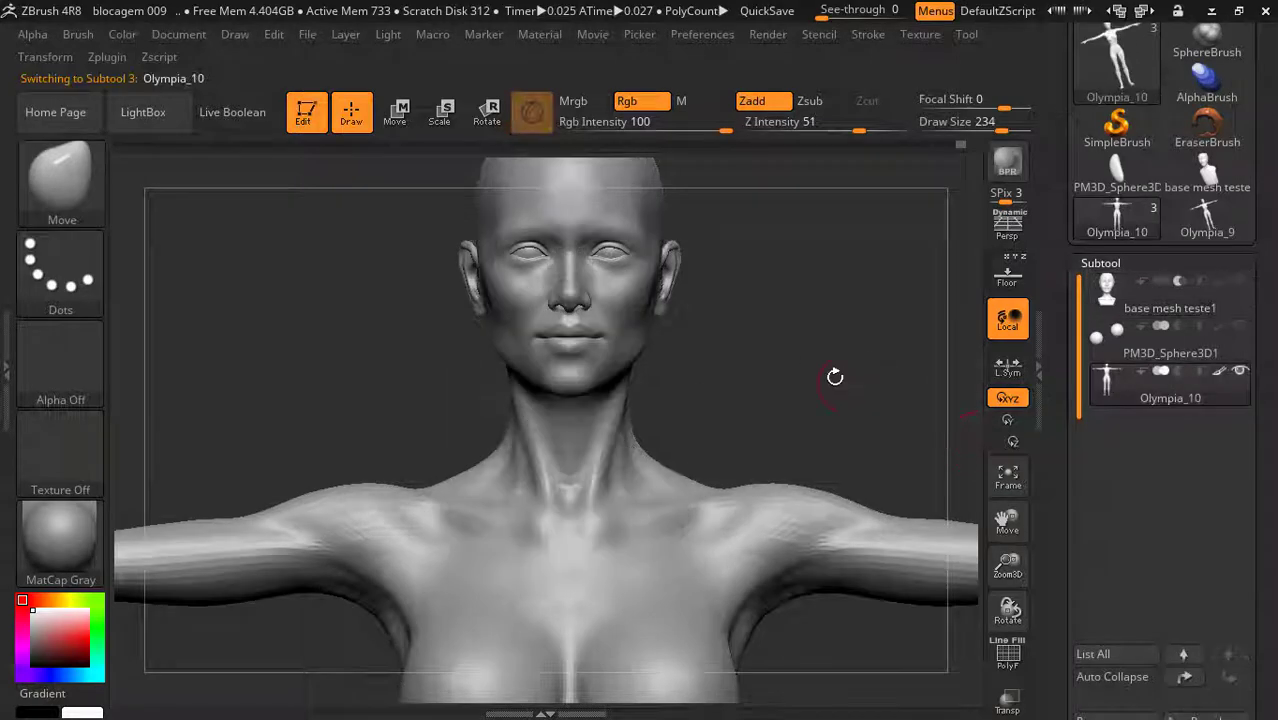
mouse_move(833, 371)
left_mouse_down()
mouse_move(848, 370)
mouse_move(816, 367)
mouse_move(862, 366)
mouse_move(775, 358)
left_mouse_up()
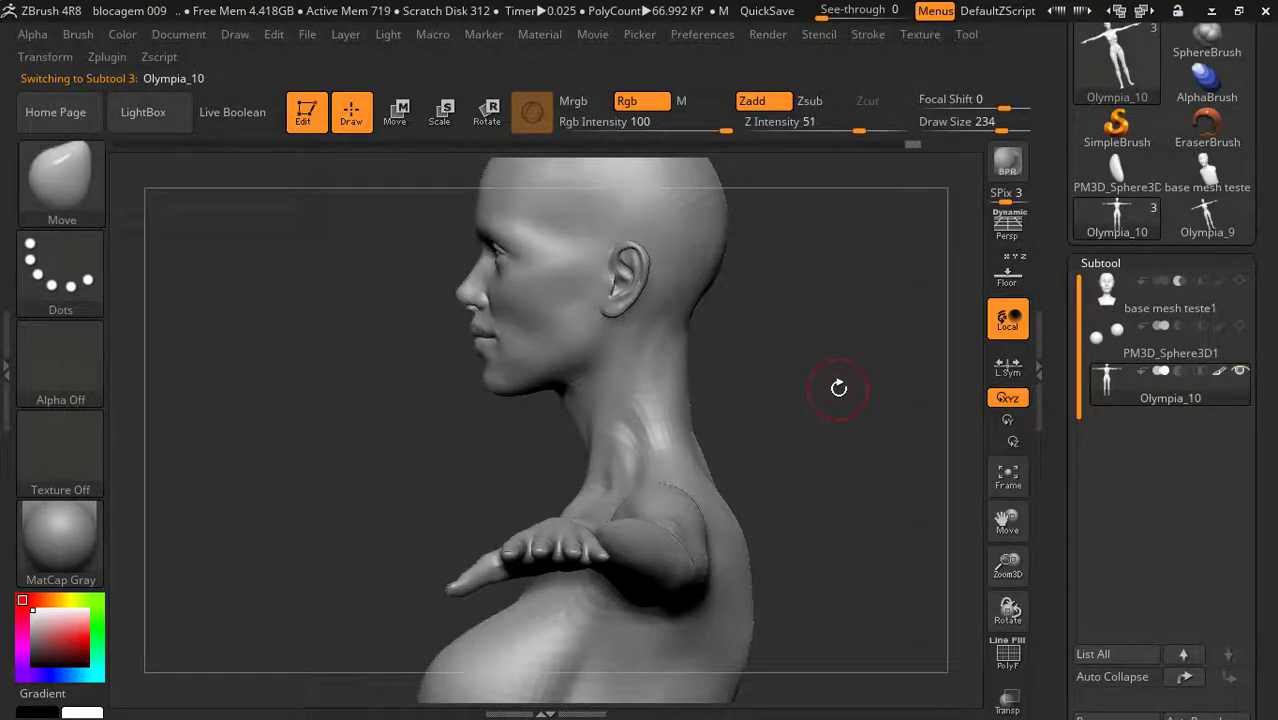
left_click_drag(1008, 566, 996, 575)
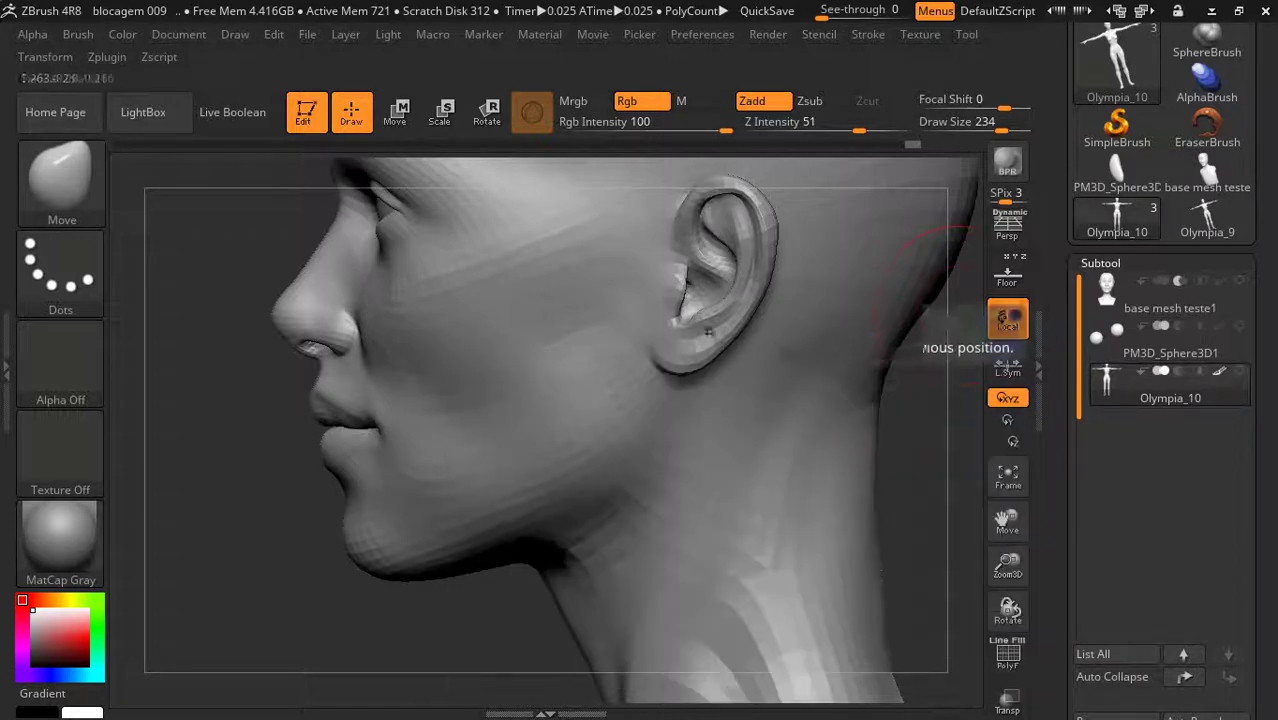
- Pick the SelectLasso brush, lasso-isolate the face and jaw, then unhide the mesh to retry
left_click(72, 168)
left_click(340, 162)
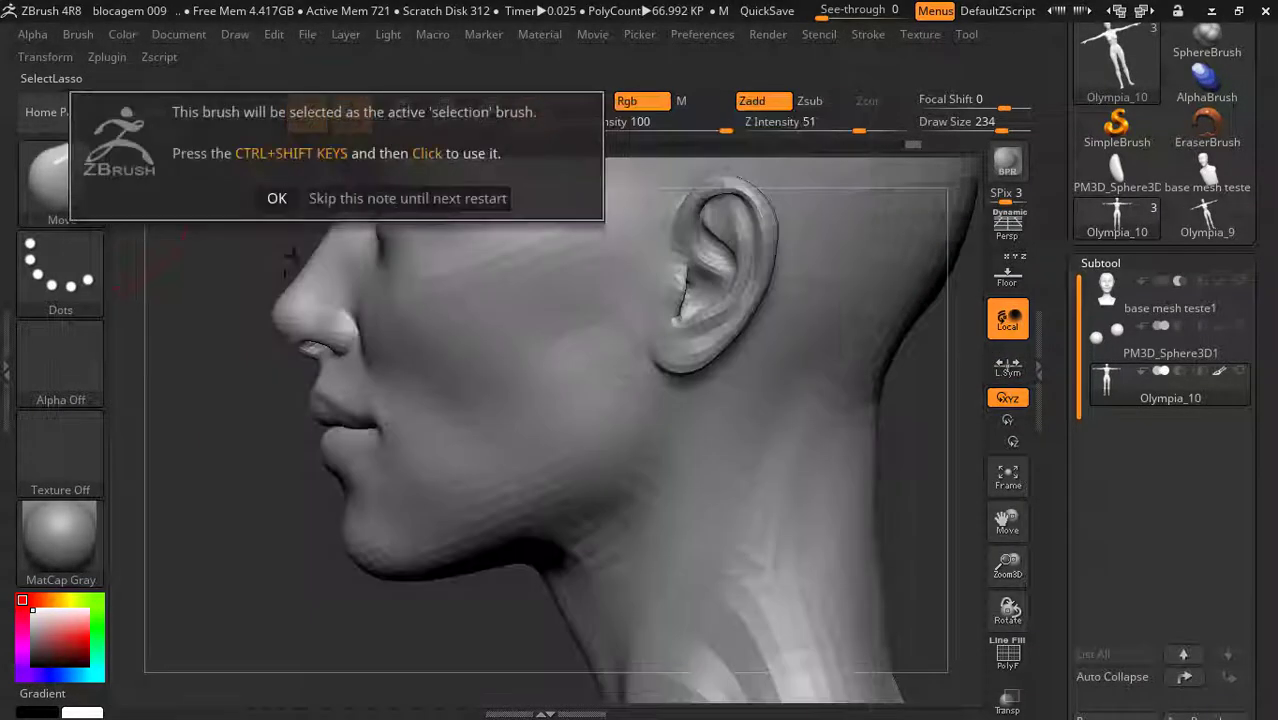
left_click(278, 198)
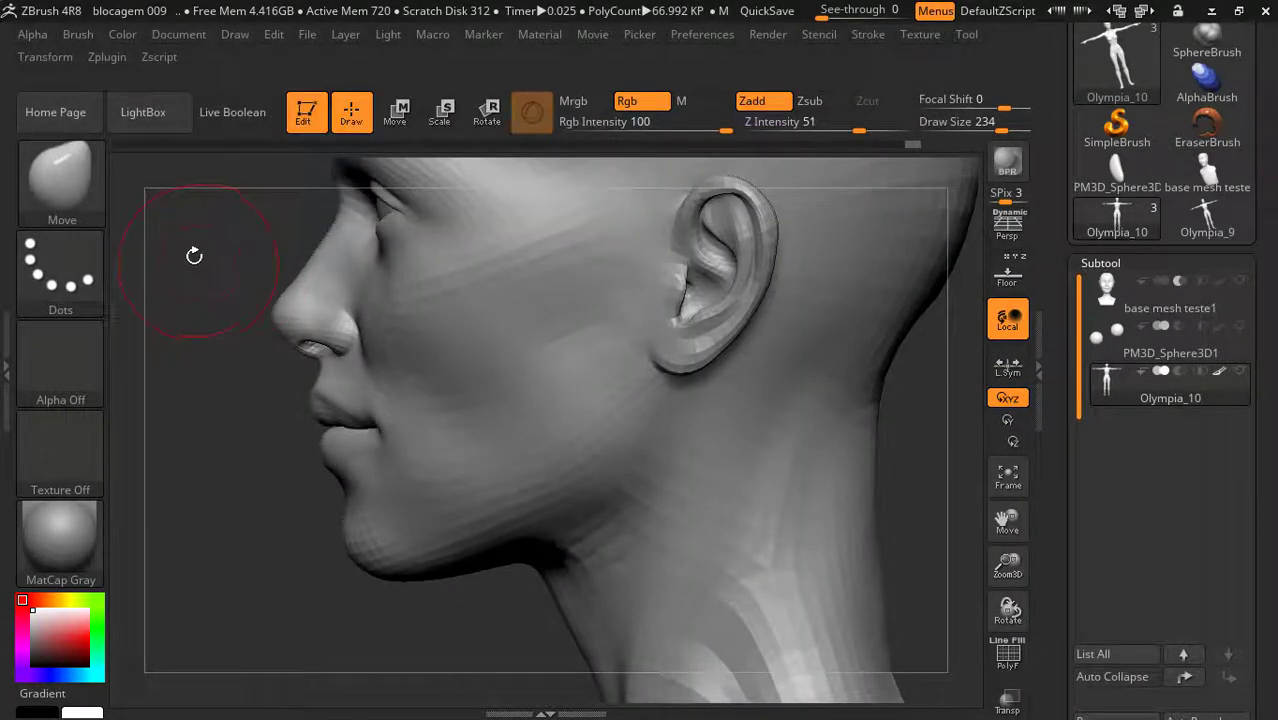
left_click_drag(194, 255, 200, 261)
key("ctrl+shift")
left_click_drag(360, 275, 493, 644, "ctrl+shift")
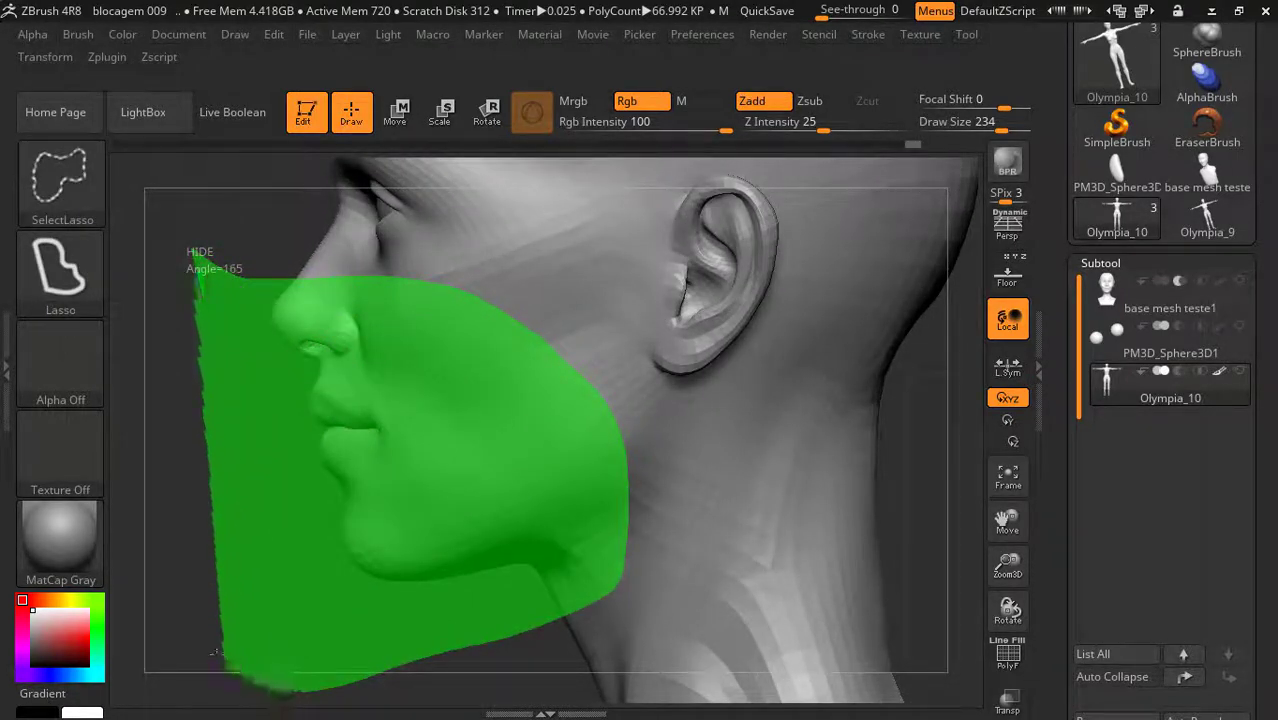
left_click_drag(493, 644, 215, 573, "ctrl+shift")
left_click_drag(810, 483, 828, 441)
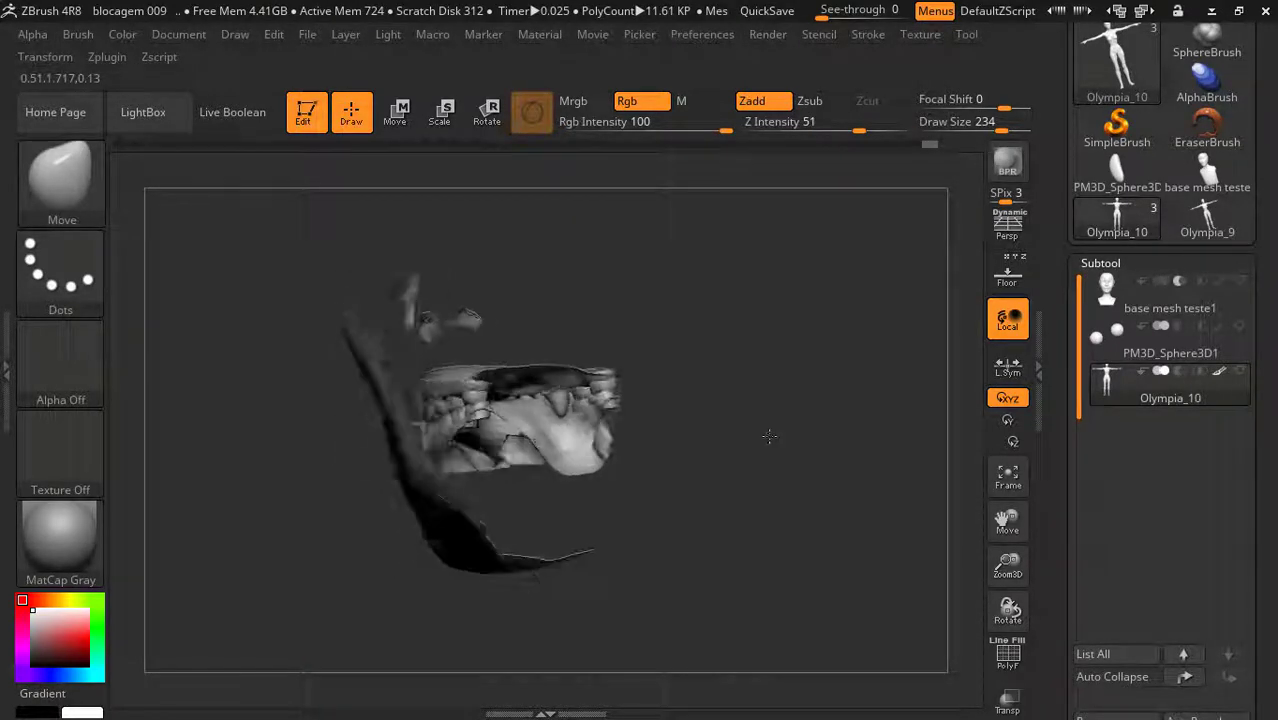
left_click(830, 437, "ctrl+shift")
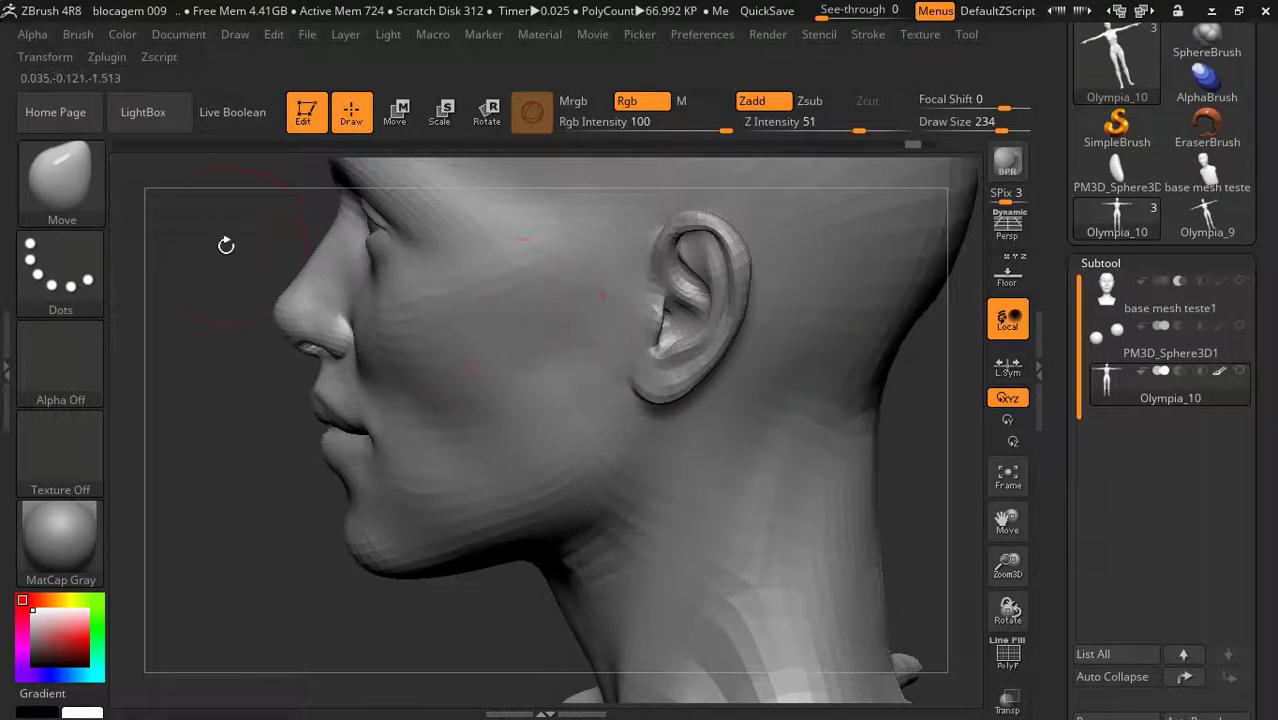
- Lasso-hide everything except the mouth and jaw, then view the teeth from the front
mouse_move(226, 245)
left_mouse_down()
mouse_move(222, 223)
mouse_move(350, 269)
left_mouse_up()
left_click_drag(668, 378, 257, 645, "ctrl+shift")
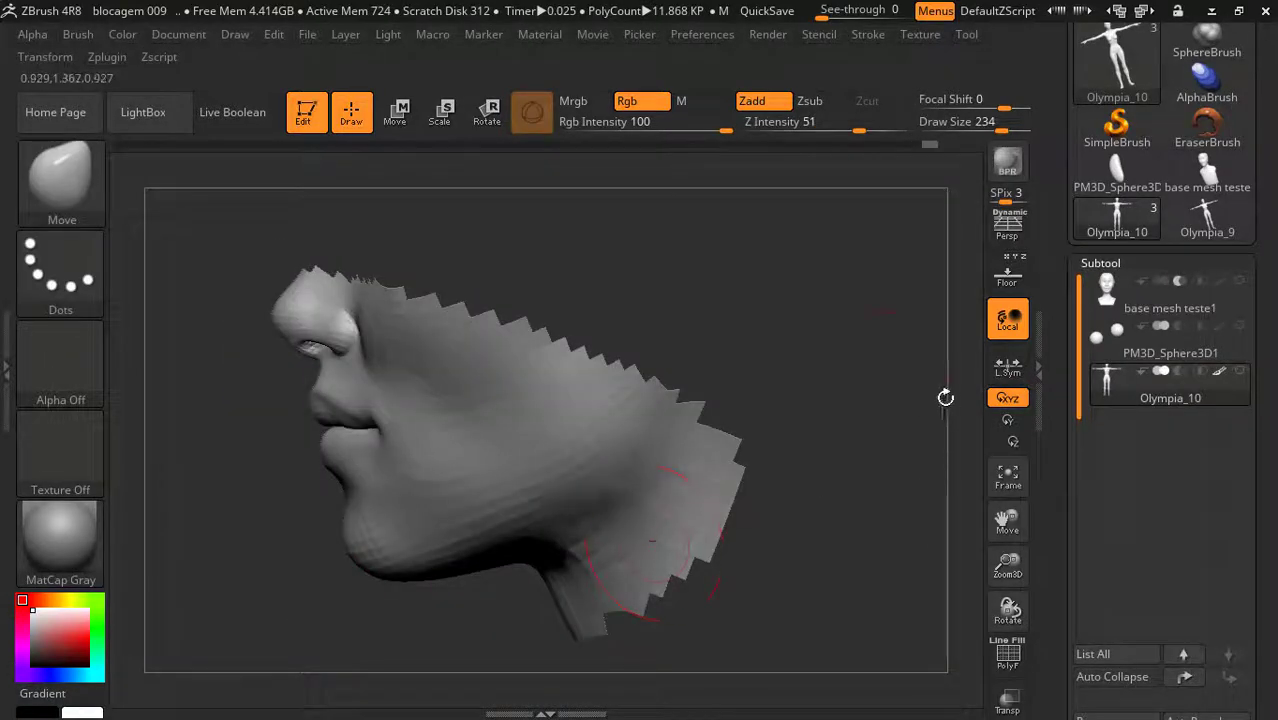
mouse_move(950, 397)
left_mouse_down()
mouse_move(808, 418)
mouse_move(830, 459)
mouse_move(864, 442)
mouse_move(829, 472)
mouse_move(844, 305)
mouse_move(807, 362)
mouse_move(845, 348)
left_mouse_up()
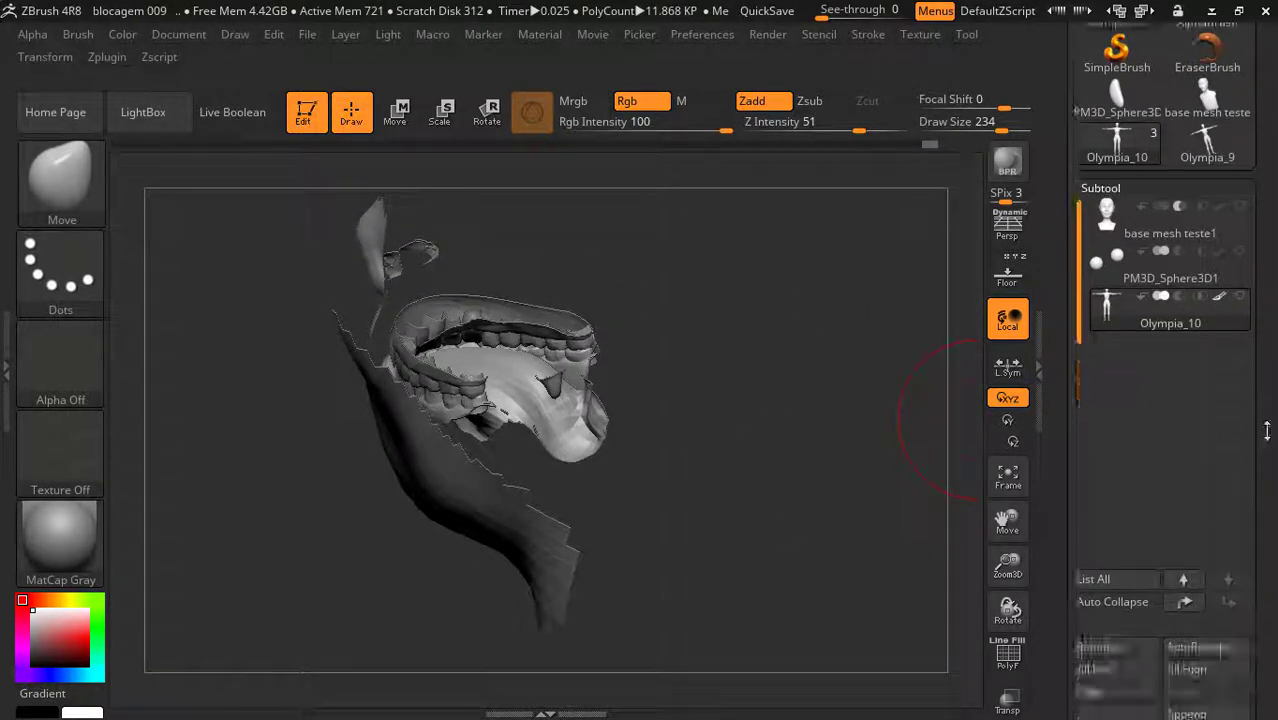
- Enable Double in Tool > Display Properties and inspect the lips, nose and mouth from below
scroll(1124, 620, "down", 6)
scroll(1214, 645, "down", 4)
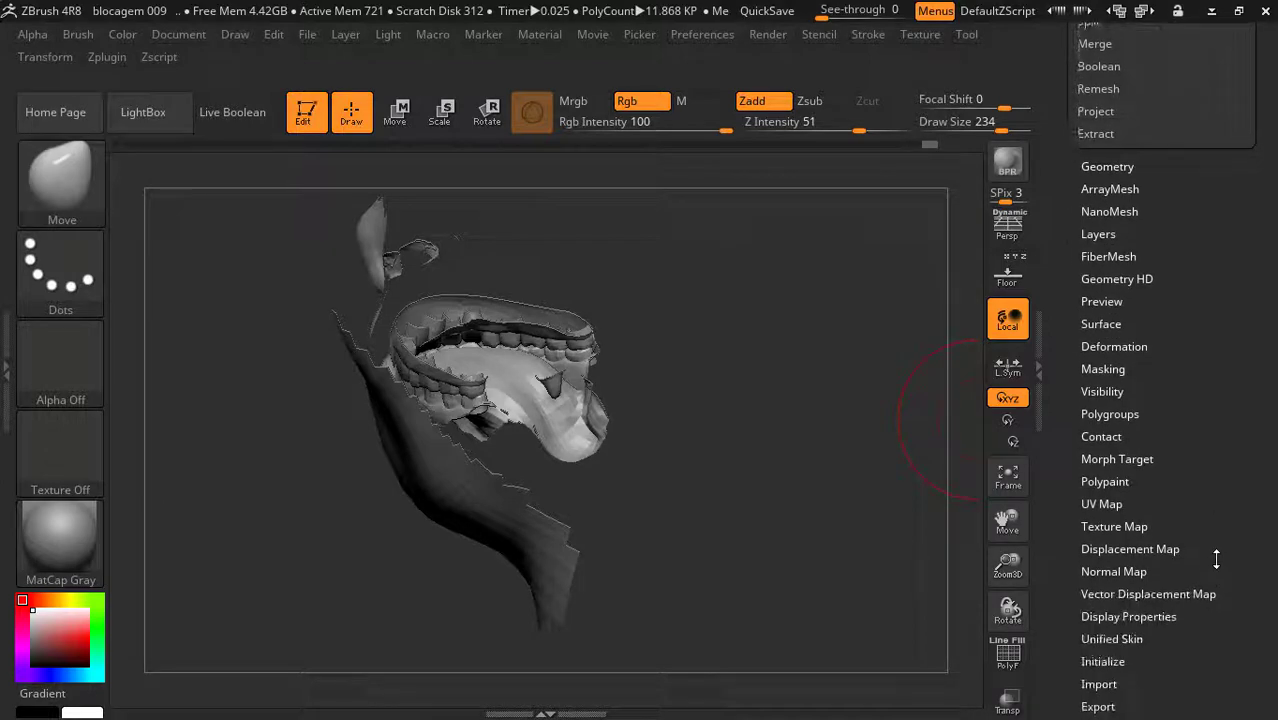
scroll(1180, 600, "down", 2)
left_click(1128, 546)
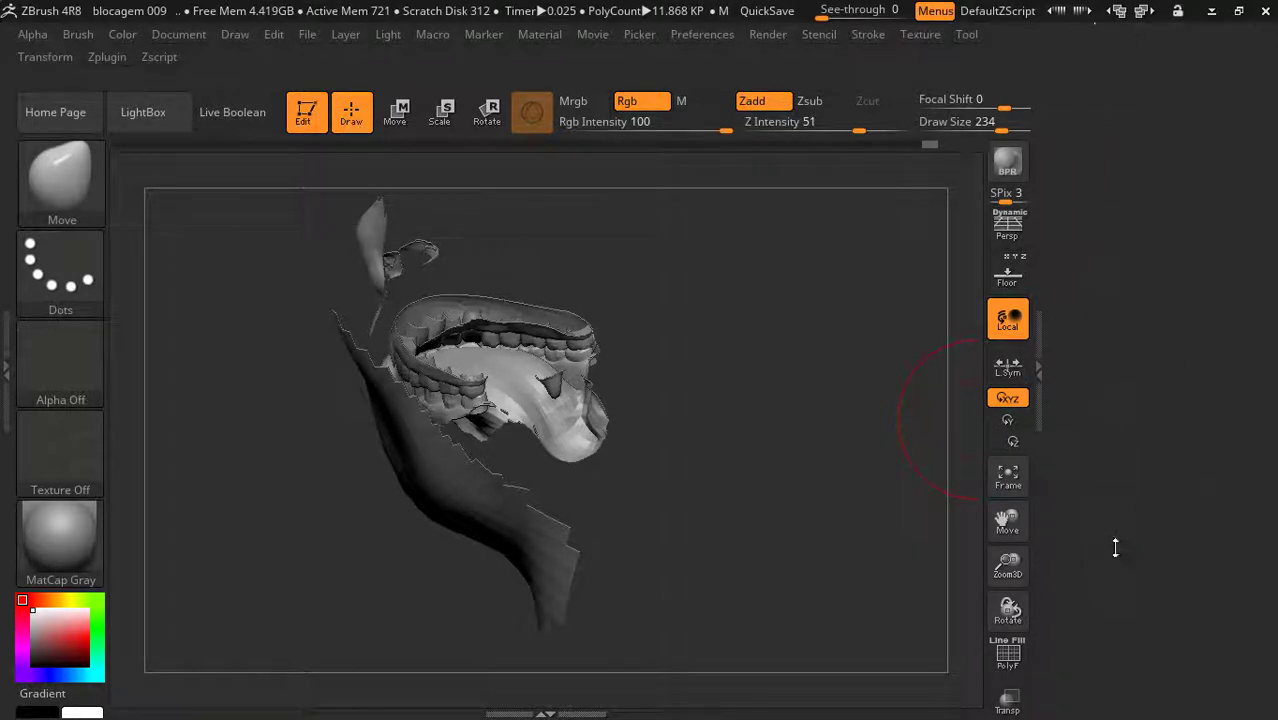
left_click(1099, 488)
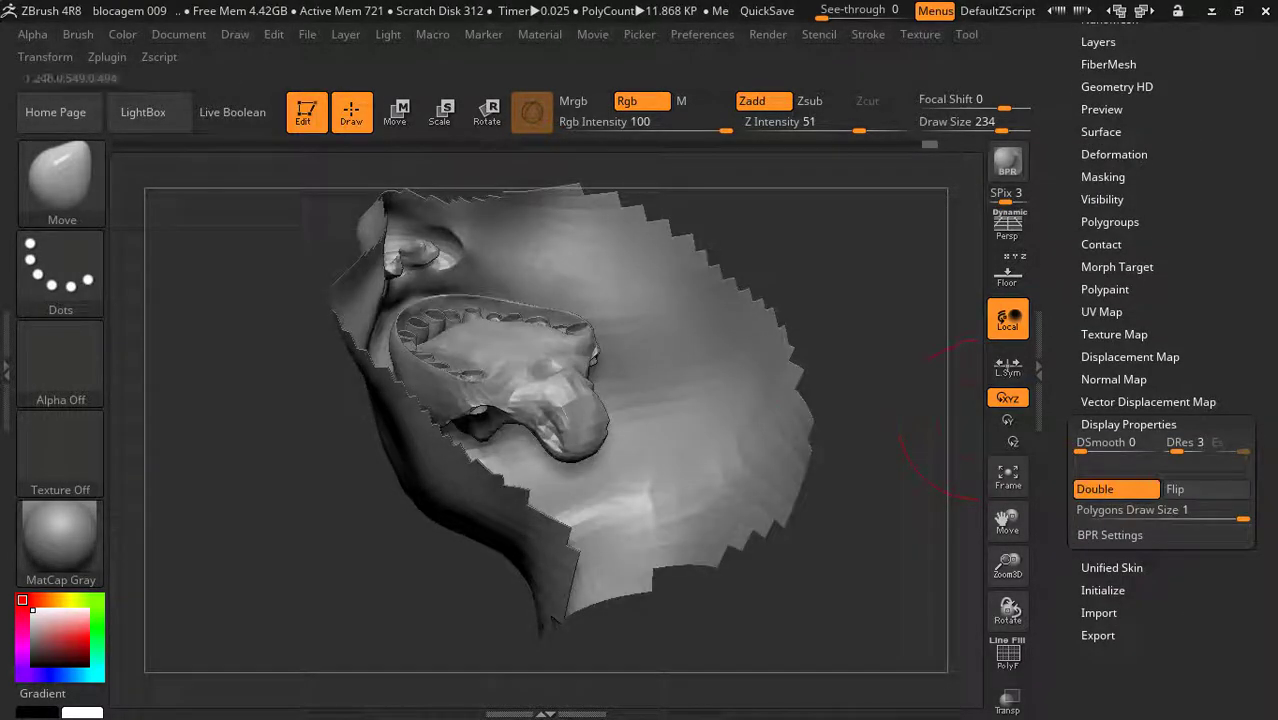
mouse_move(826, 295)
left_mouse_down()
mouse_move(865, 277)
mouse_move(862, 340)
mouse_move(768, 352)
mouse_move(855, 307)
mouse_move(844, 335)
mouse_move(730, 349)
left_mouse_up()
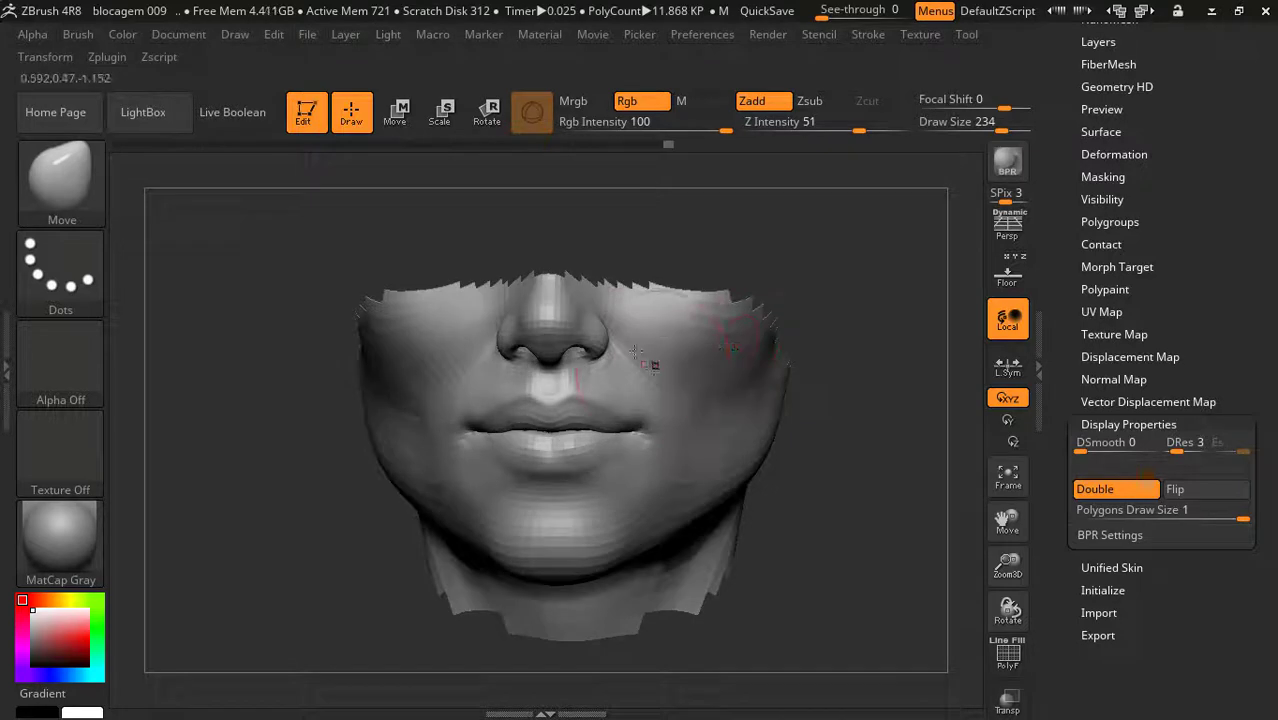
left_click_drag(1010, 545, 680, 348)
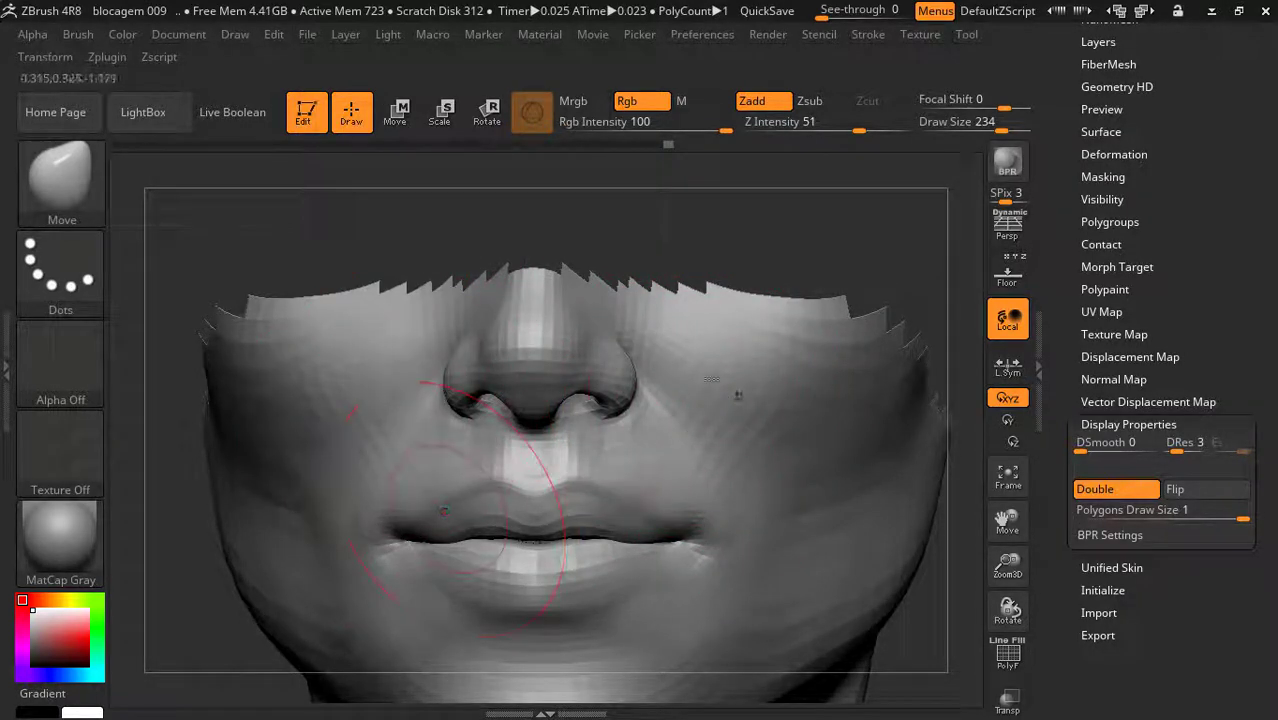
mouse_move(816, 231)
left_mouse_down()
mouse_move(662, 248)
mouse_move(675, 296)
left_mouse_up()
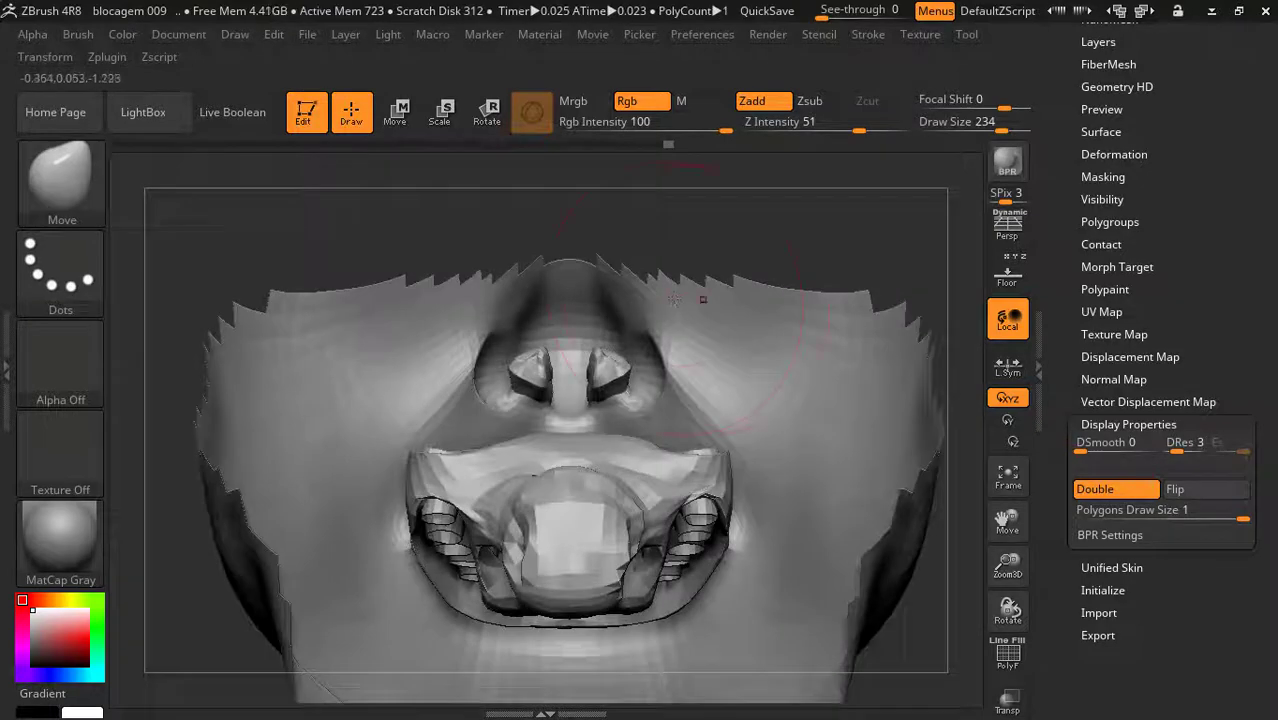
mouse_move(790, 228)
left_mouse_down()
mouse_move(813, 262)
mouse_move(770, 343)
left_mouse_up()
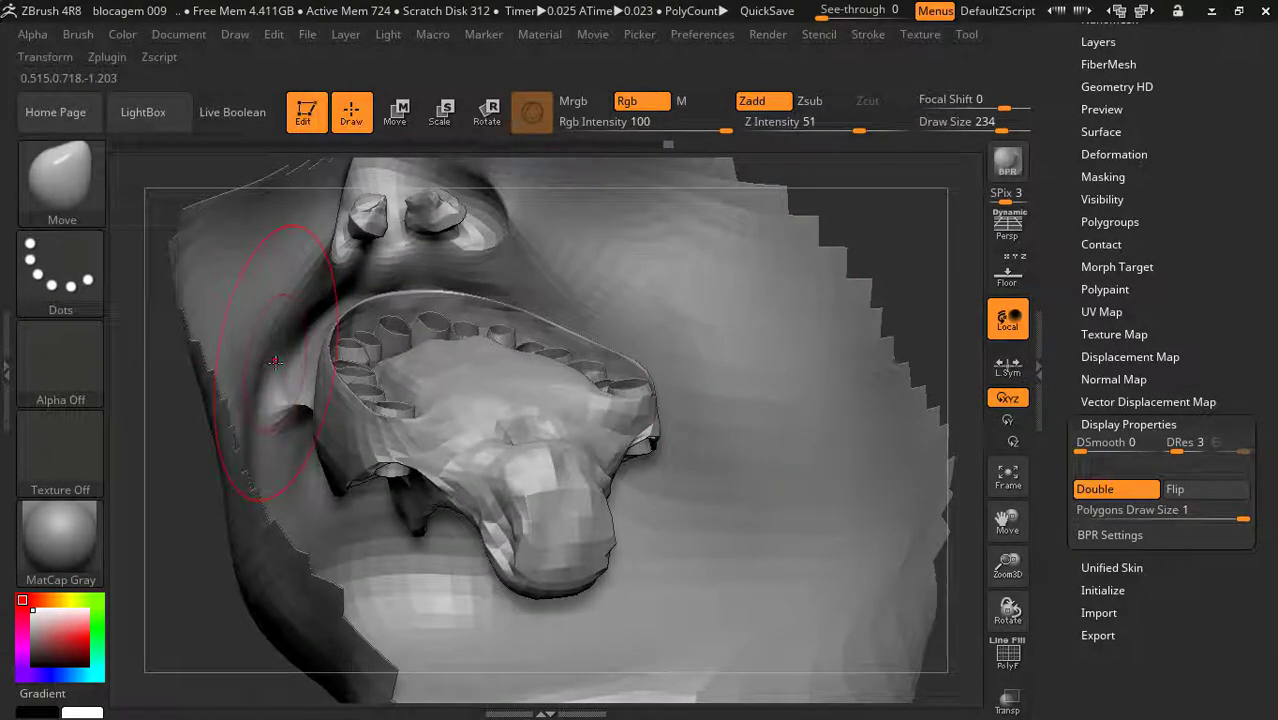
- Choose SelectLasso with B-S-L, hide part of the mesh, then unhide everything
key("b")
key("s")
key("l")
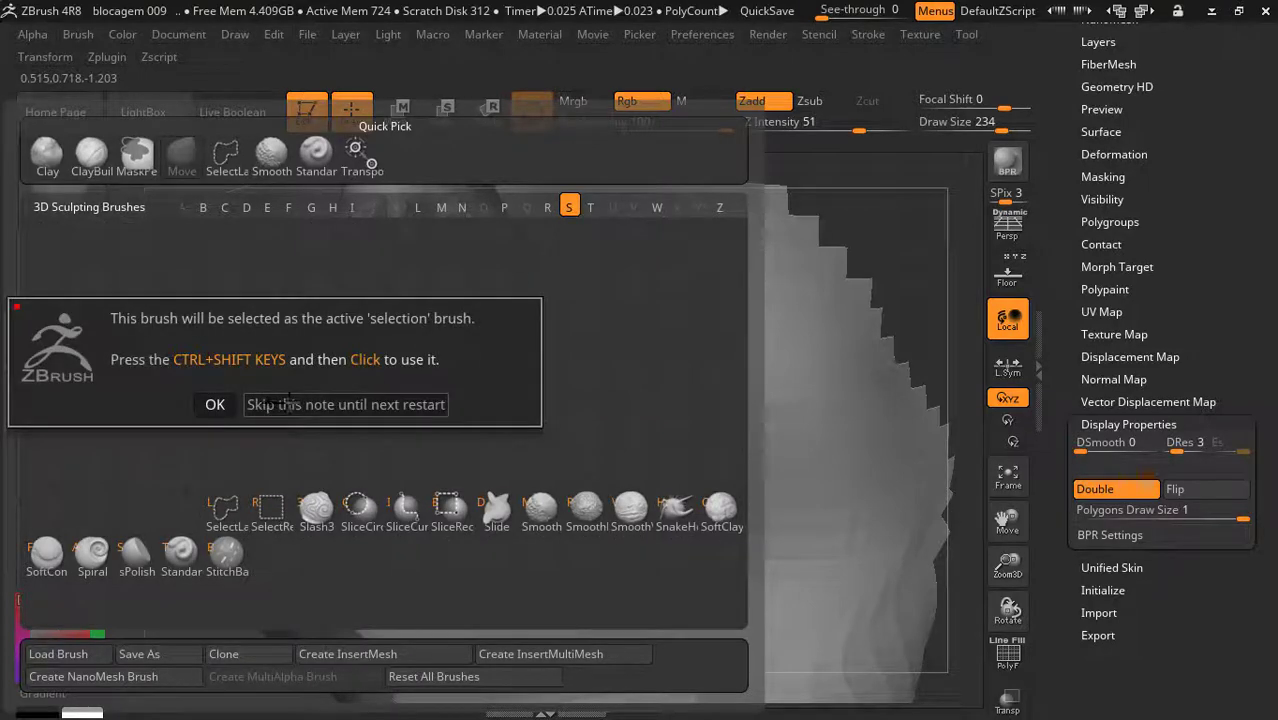
left_click(215, 404)
left_click(773, 366, "ctrl+shift")
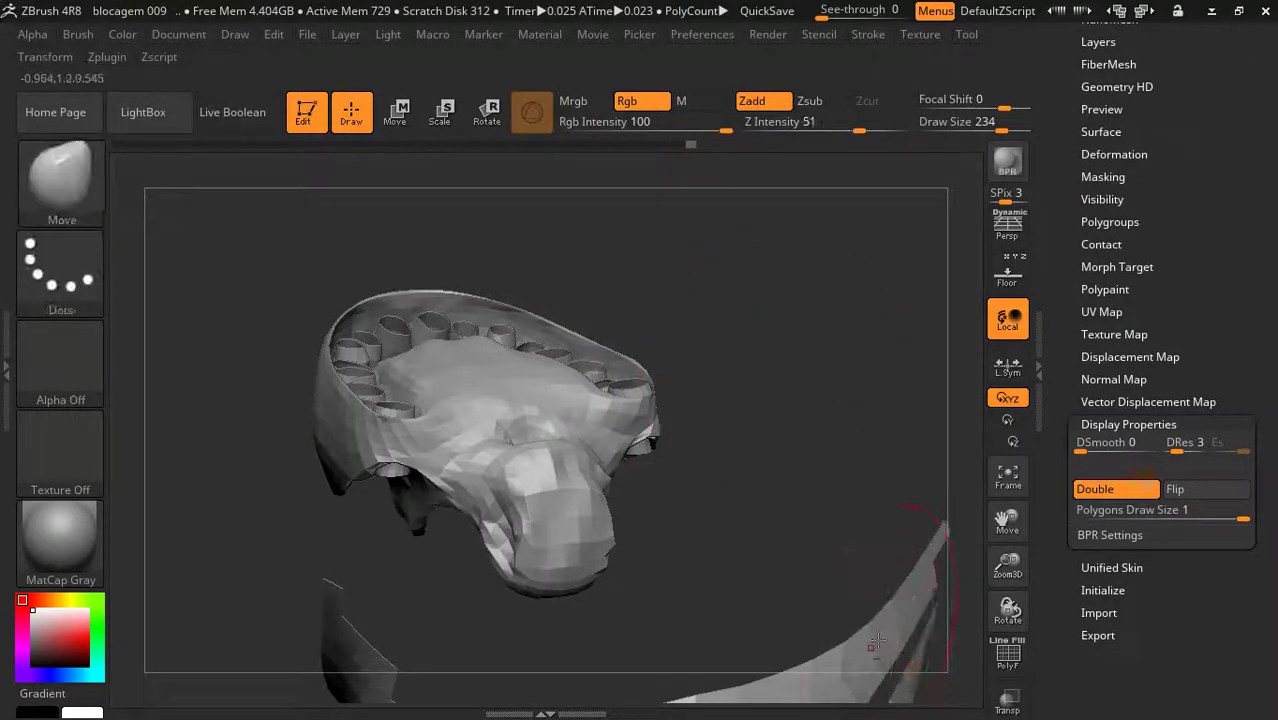
left_click(815, 672, "ctrl+shift")
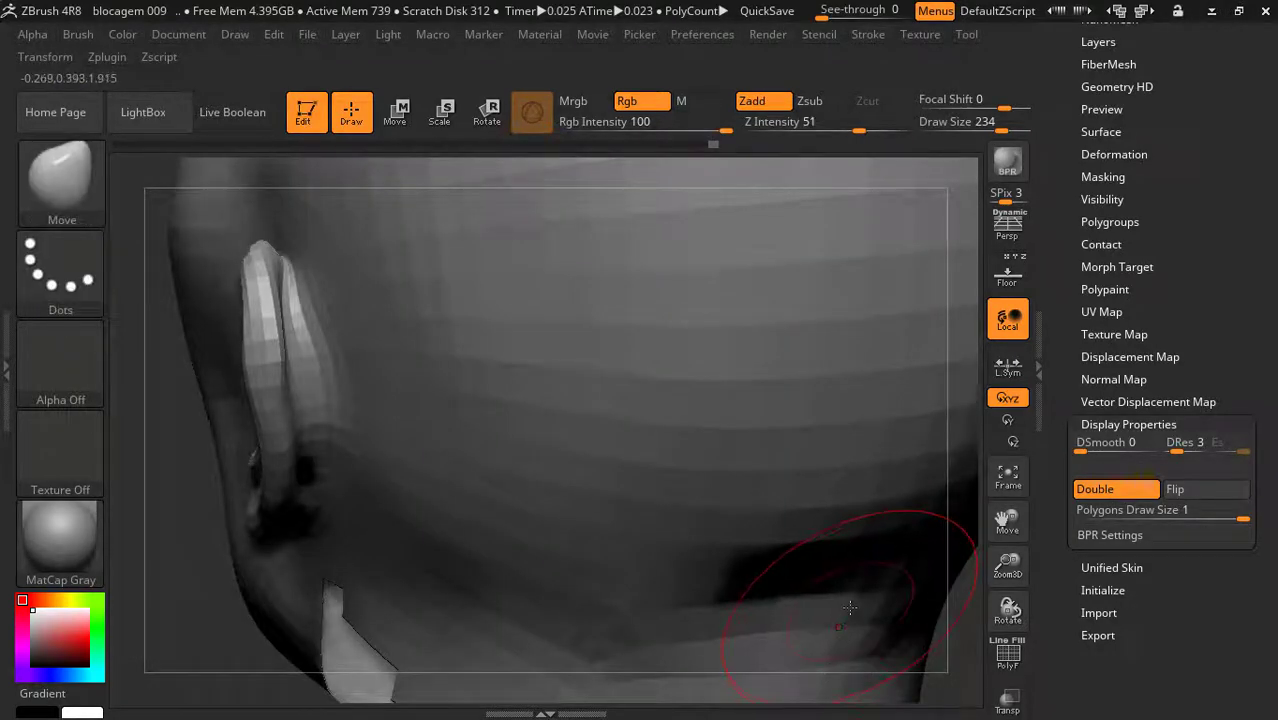
- Hide the lower surface sheet so only the lips and teeth remain, viewed from the front
mouse_move(849, 607)
left_mouse_down()
mouse_move(967, 540)
mouse_move(966, 572)
left_mouse_up()
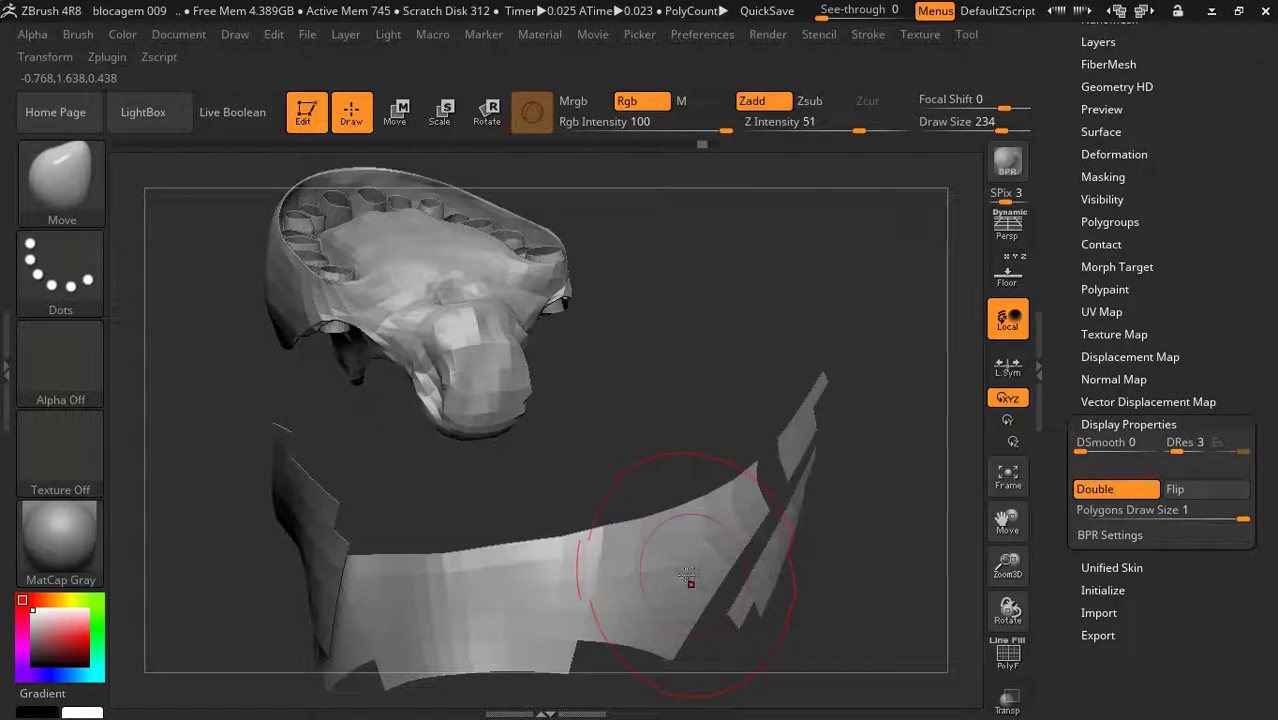
left_click(585, 585, "ctrl+alt+shift")
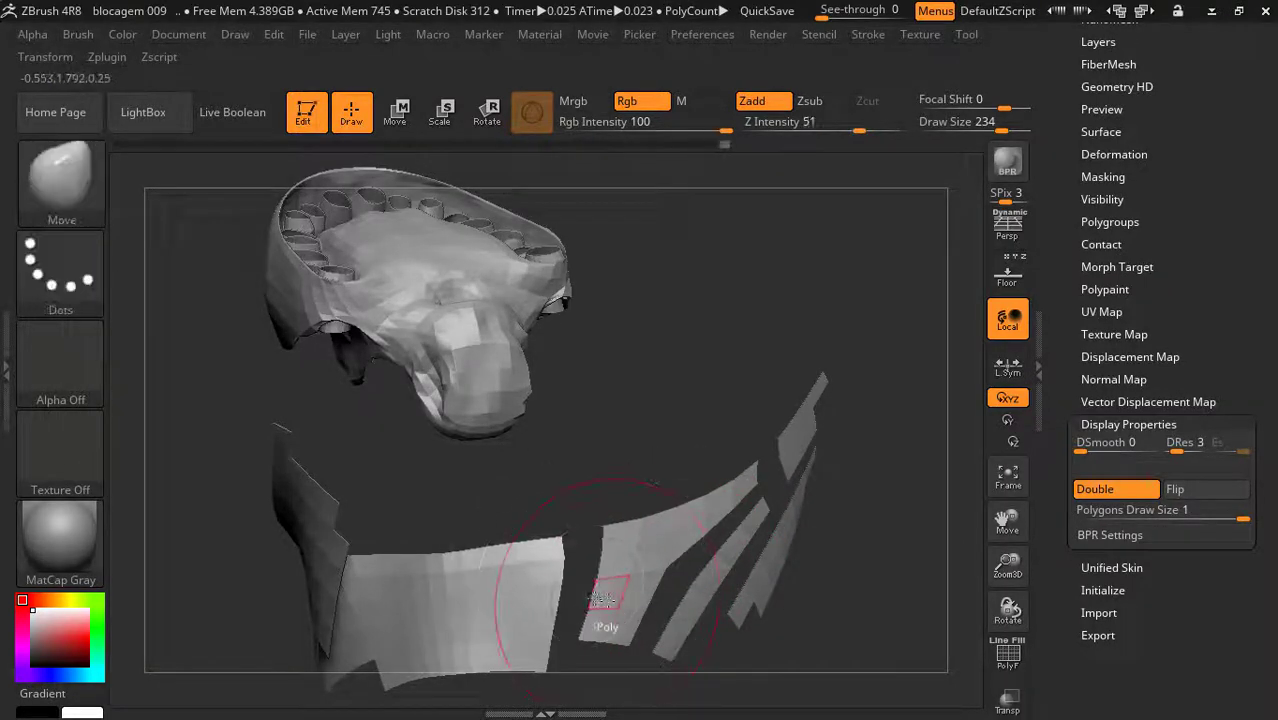
left_click(470, 593, "ctrl+alt+shift")
mouse_move(721, 421)
left_mouse_down()
mouse_move(785, 423)
mouse_move(758, 463)
mouse_move(686, 404)
mouse_move(737, 484)
mouse_move(636, 351)
mouse_move(717, 494)
mouse_move(770, 492)
mouse_move(727, 476)
mouse_move(736, 444)
mouse_move(727, 471)
mouse_move(680, 484)
mouse_move(570, 462)
mouse_move(678, 390)
left_mouse_up()
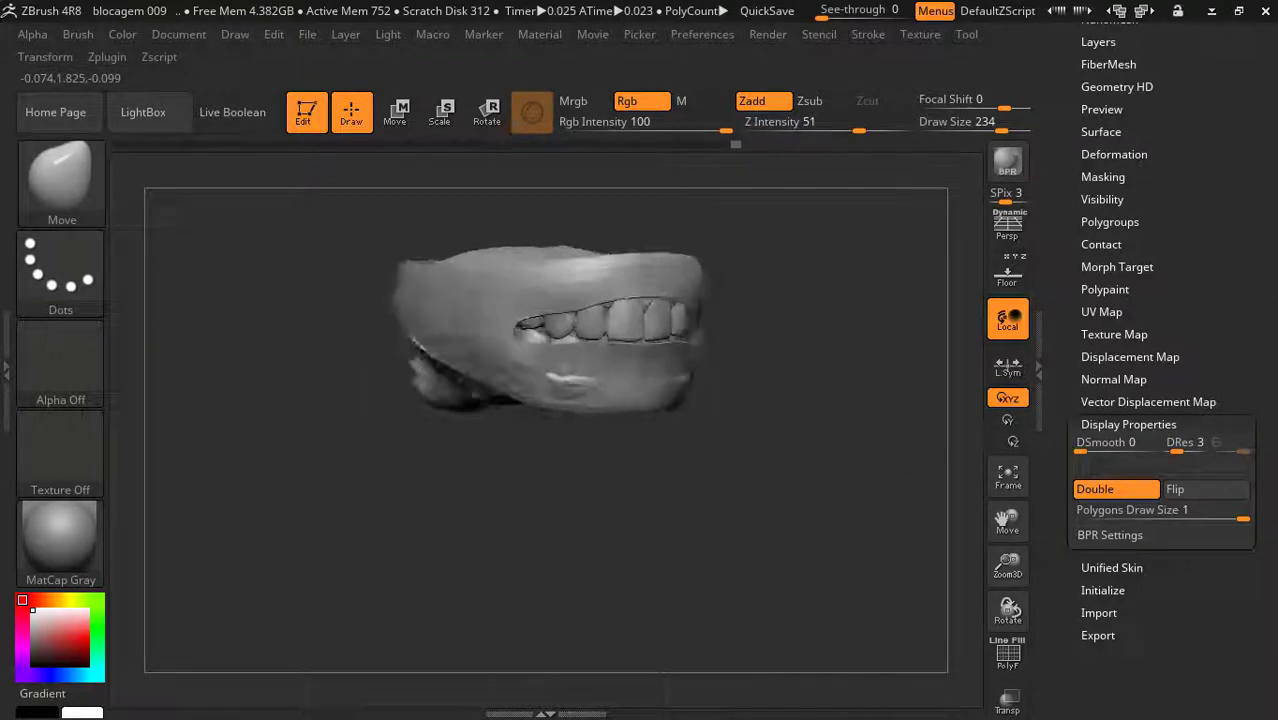
- Expand the Subtool list and make base mesh teste1 visible over the Olympia_10 mouth piece
mouse_move(745, 468)
left_mouse_down()
mouse_move(697, 489)
mouse_move(757, 483)
mouse_move(729, 484)
left_mouse_up()
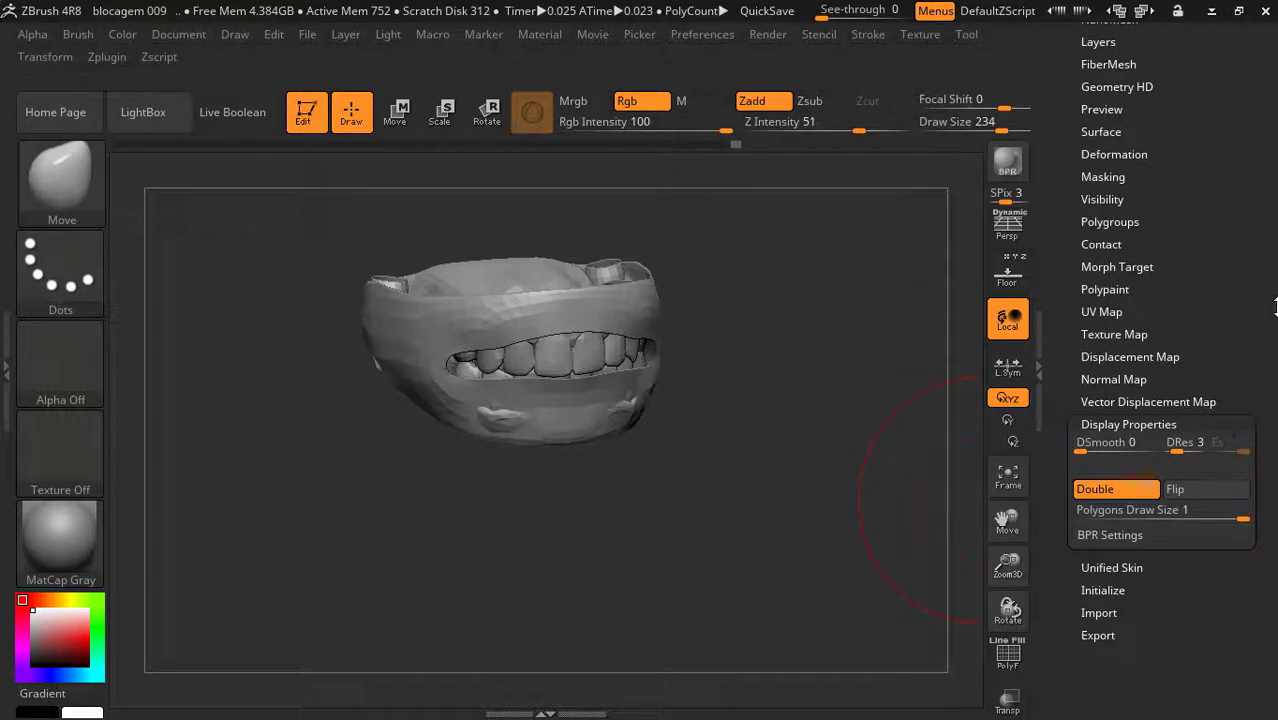
scroll(1275, 308, "up", 3)
scroll(1273, 491, "up", 3)
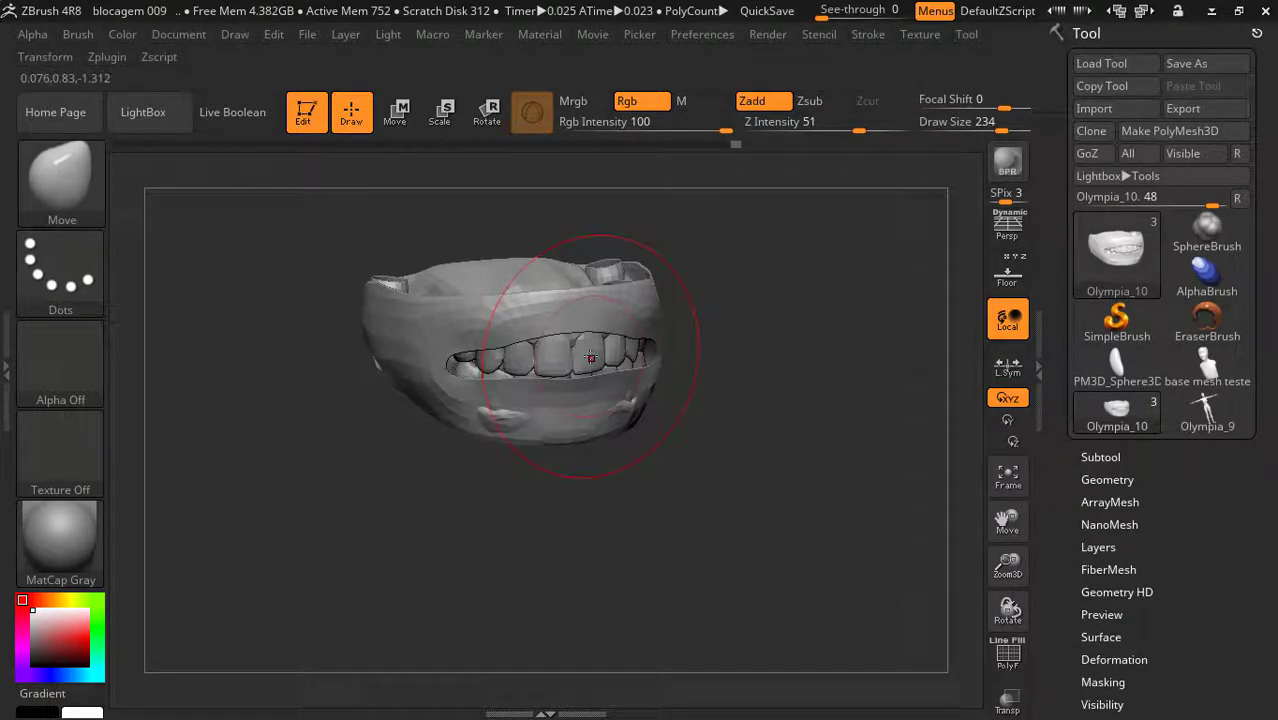
left_click(1110, 456)
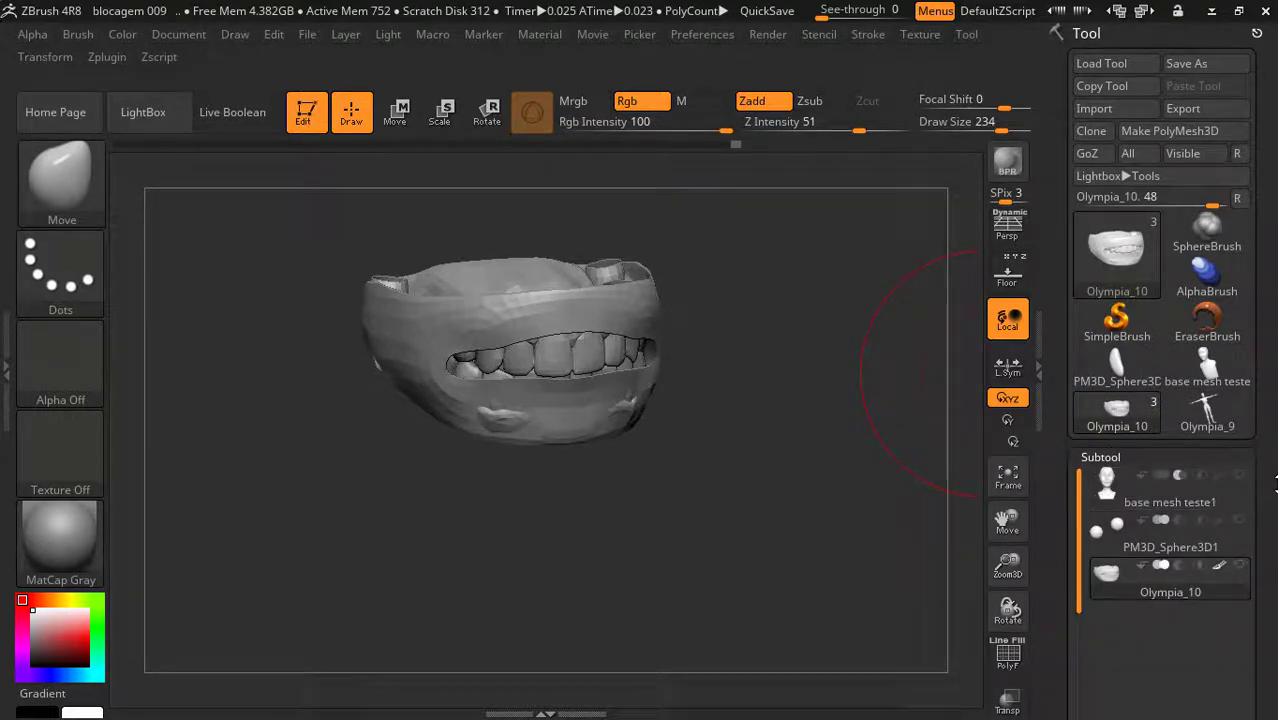
scroll(1245, 470, "down", 2)
left_click(1242, 392)
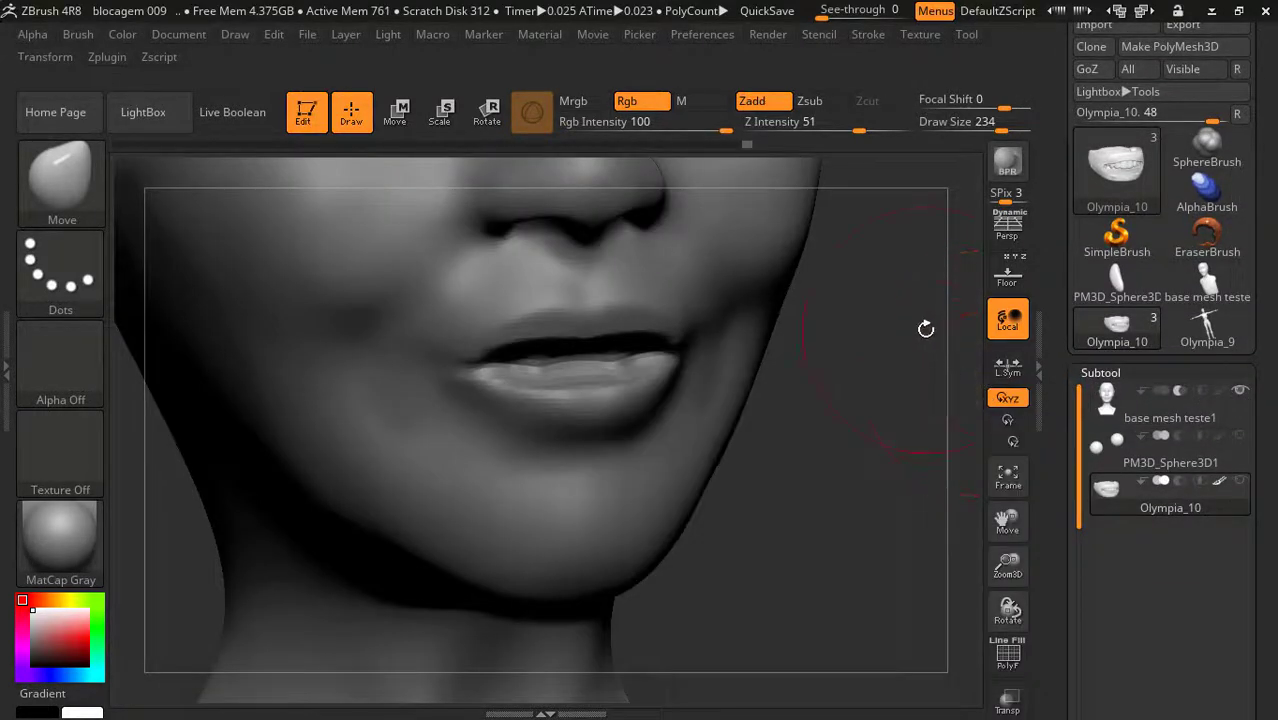
left_click_drag(926, 328, 900, 330)
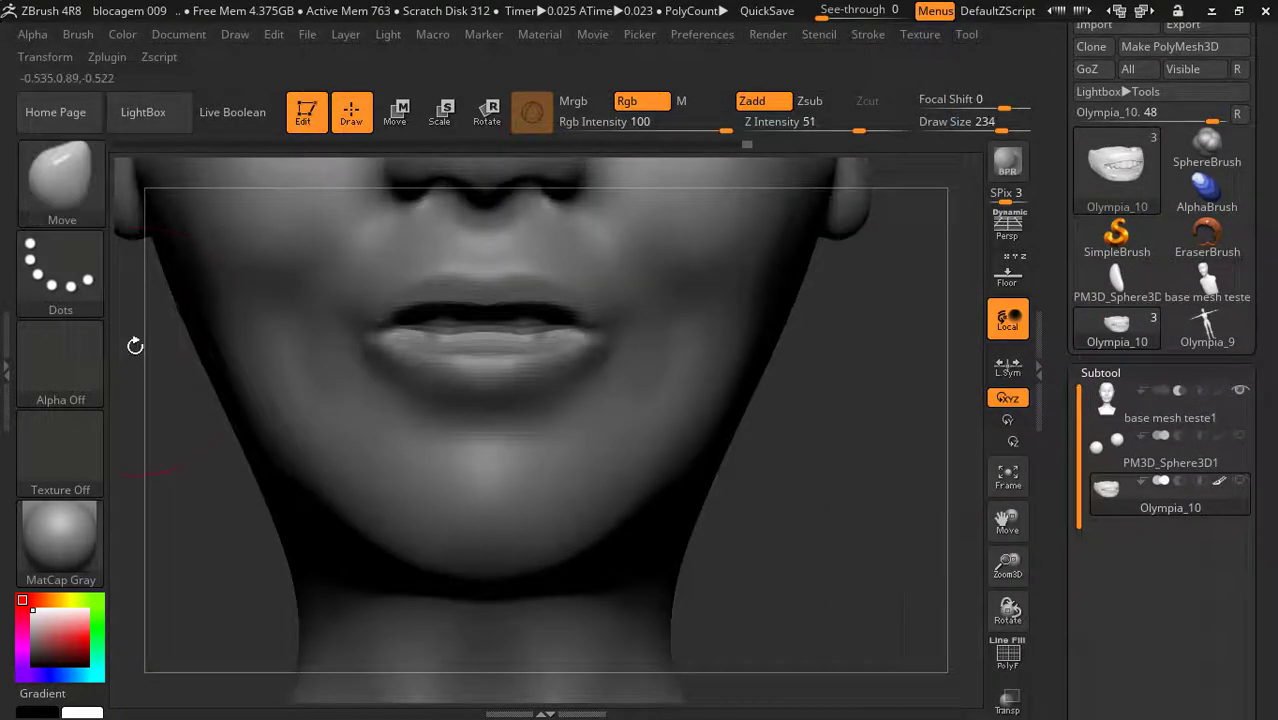
left_click(106, 58)
left_click(50, 56)
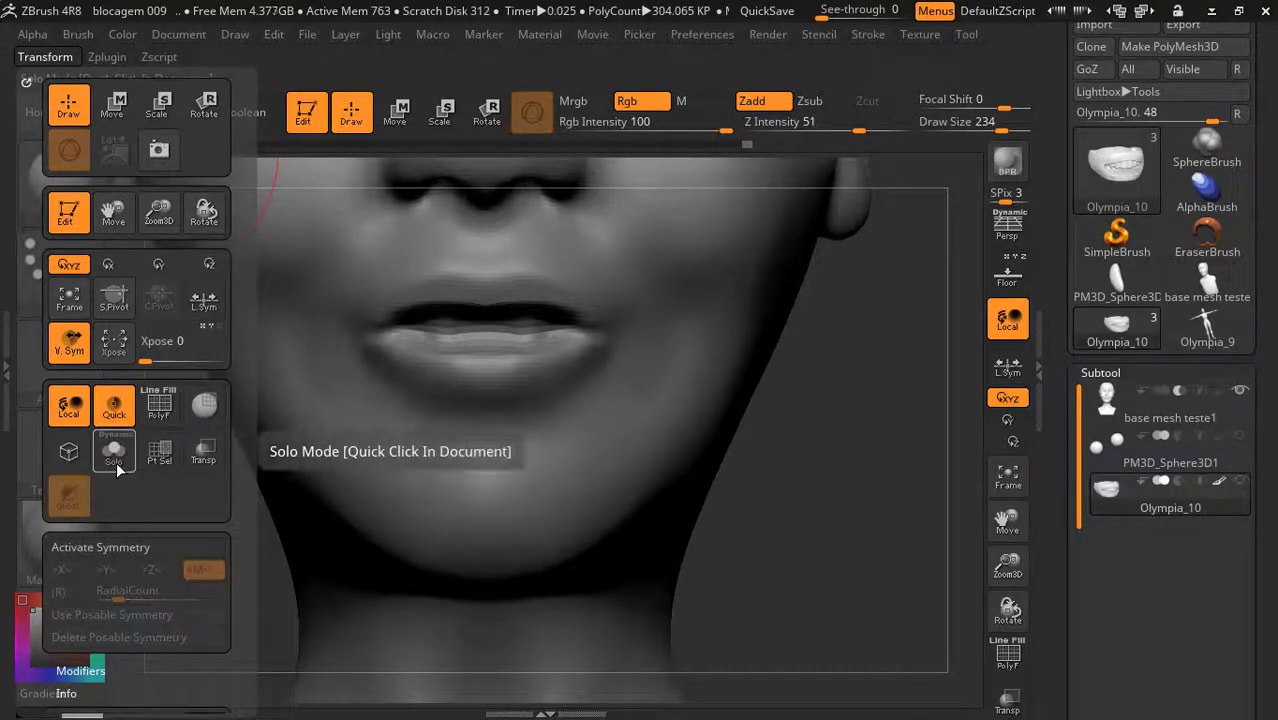
- Turn on Transp and inspect the teeth inside the jaw from the side and below
left_click(203, 452)
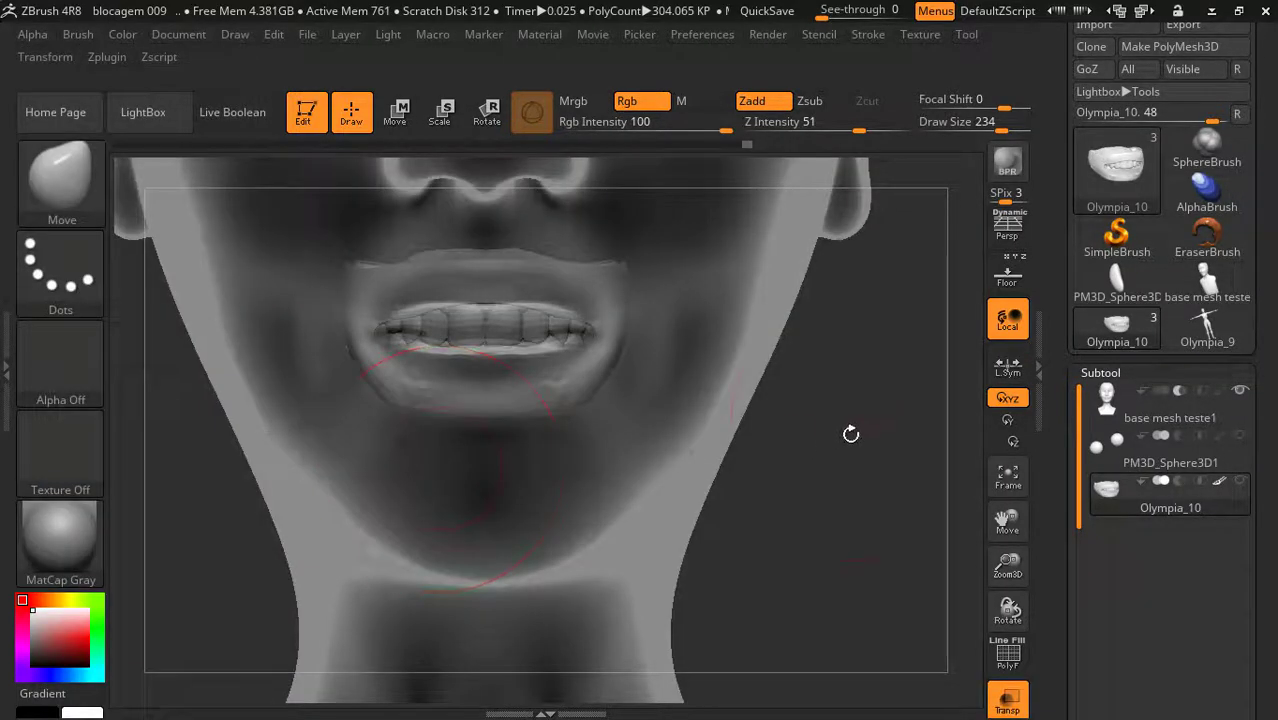
left_click_drag(900, 430, 818, 410)
key("f")
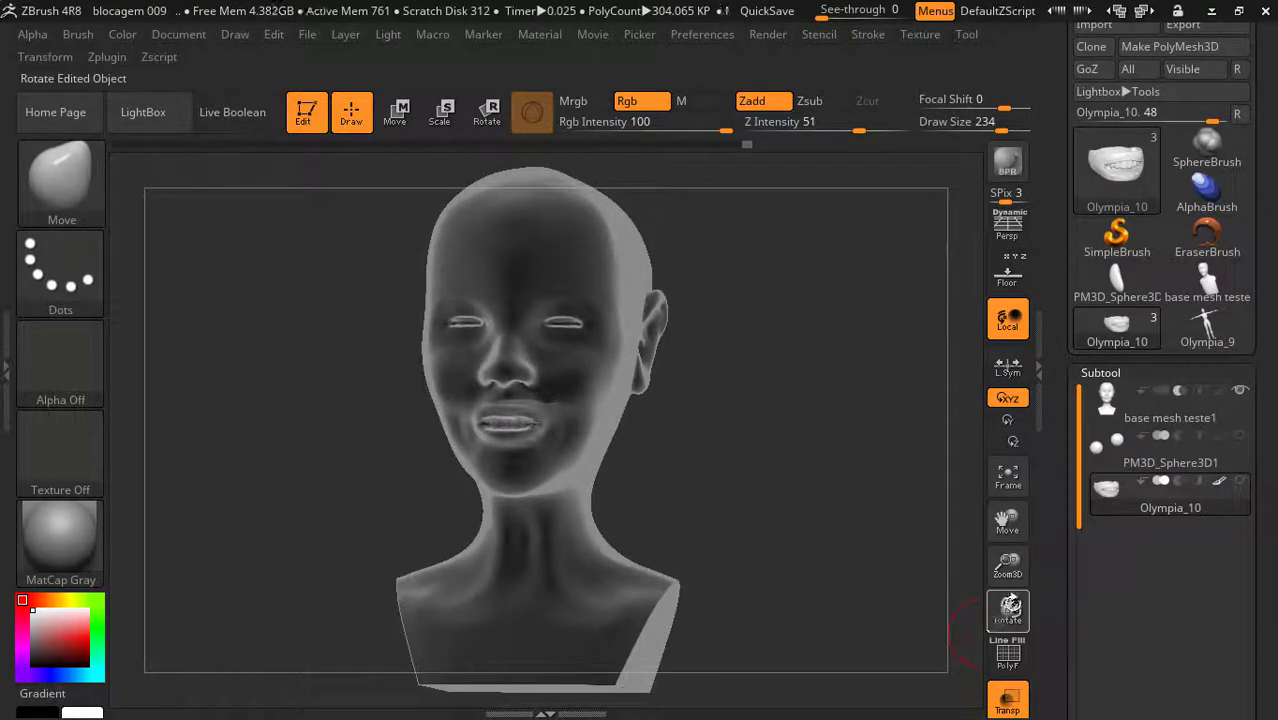
left_click_drag(1008, 566, 1040, 653)
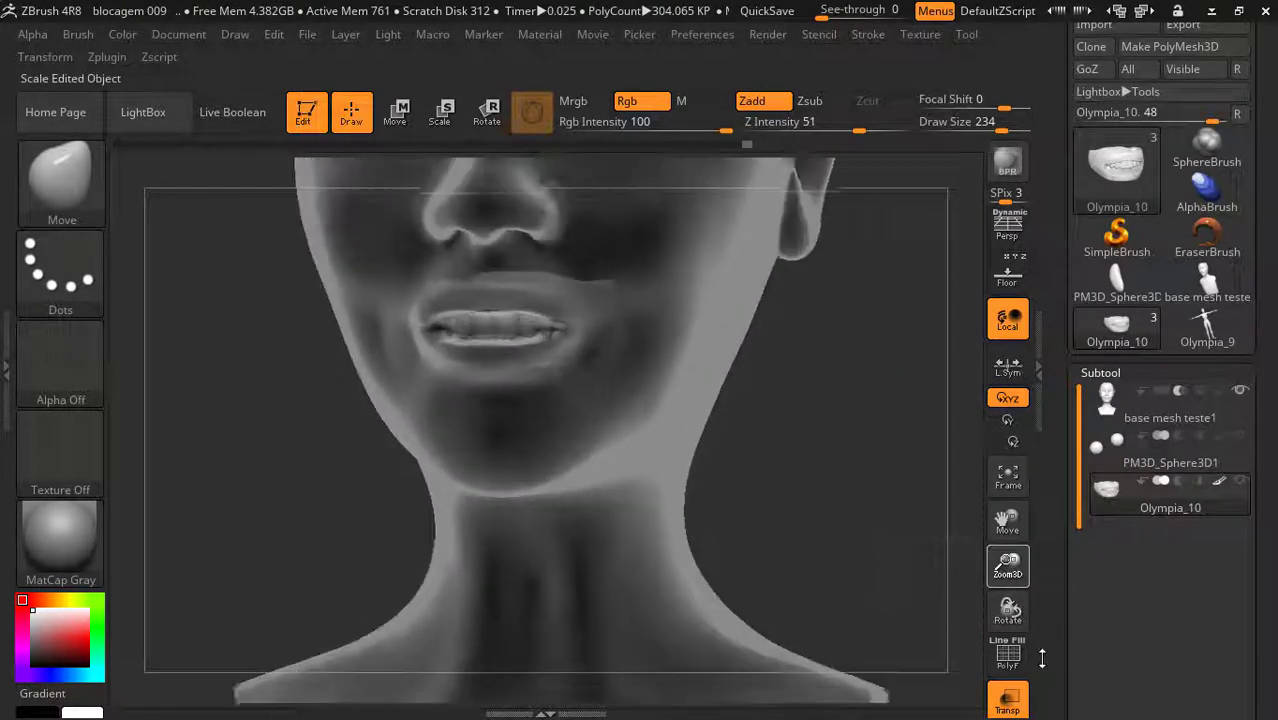
mouse_move(1008, 608)
left_mouse_down()
mouse_move(778, 438)
mouse_move(482, 432)
mouse_move(700, 350)
left_mouse_up()
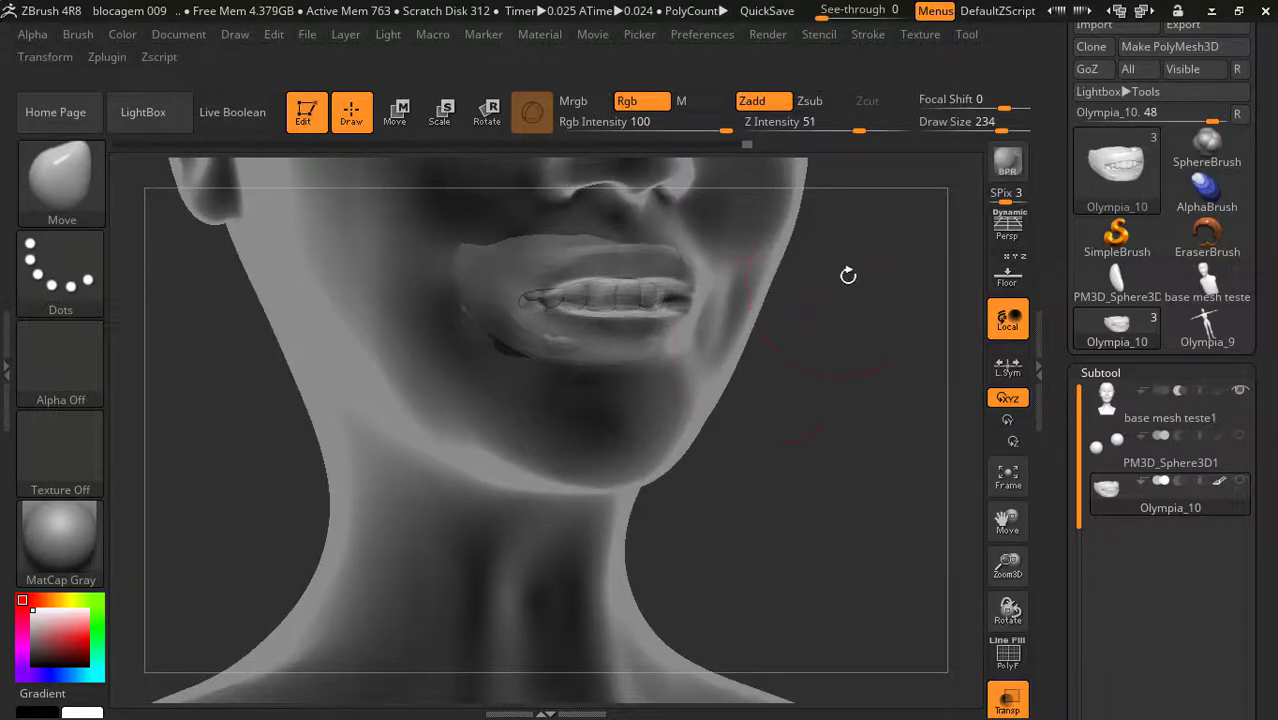
mouse_move(844, 274)
left_mouse_down()
mouse_move(843, 303)
mouse_move(781, 329)
left_mouse_up()
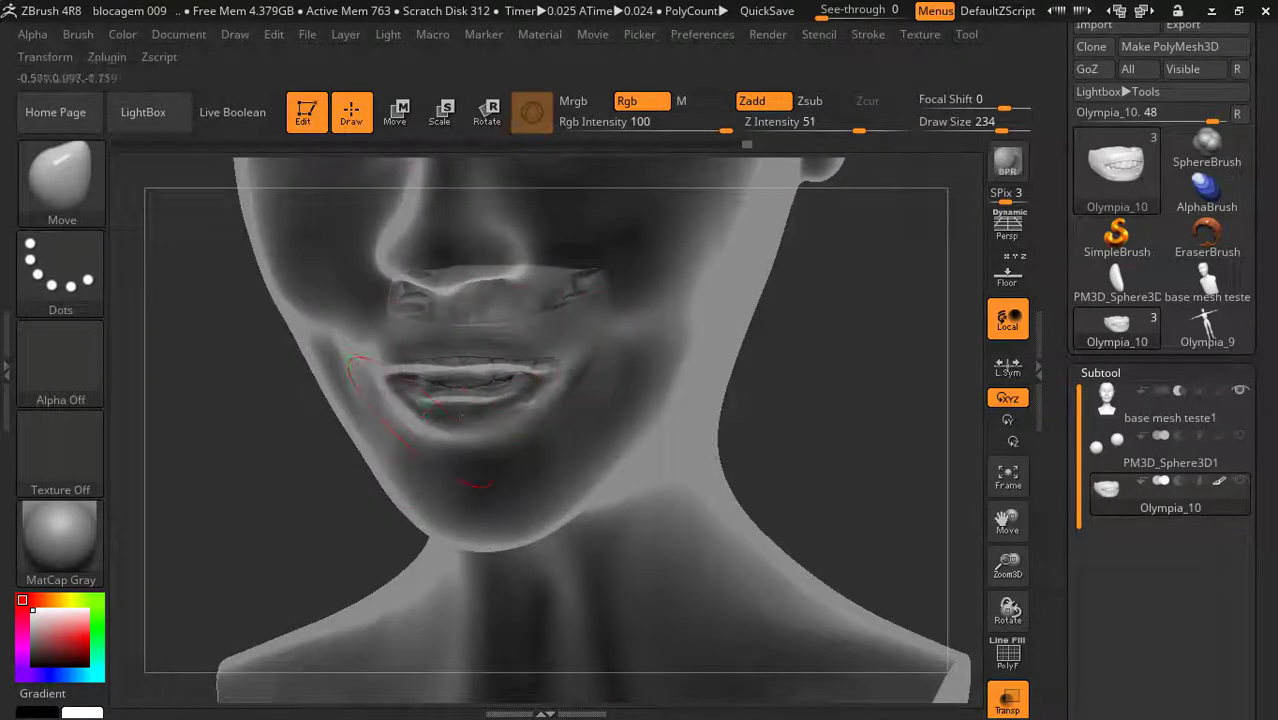
mouse_move(842, 311)
left_mouse_down()
mouse_move(817, 262)
mouse_move(778, 303)
mouse_move(760, 267)
left_mouse_up()
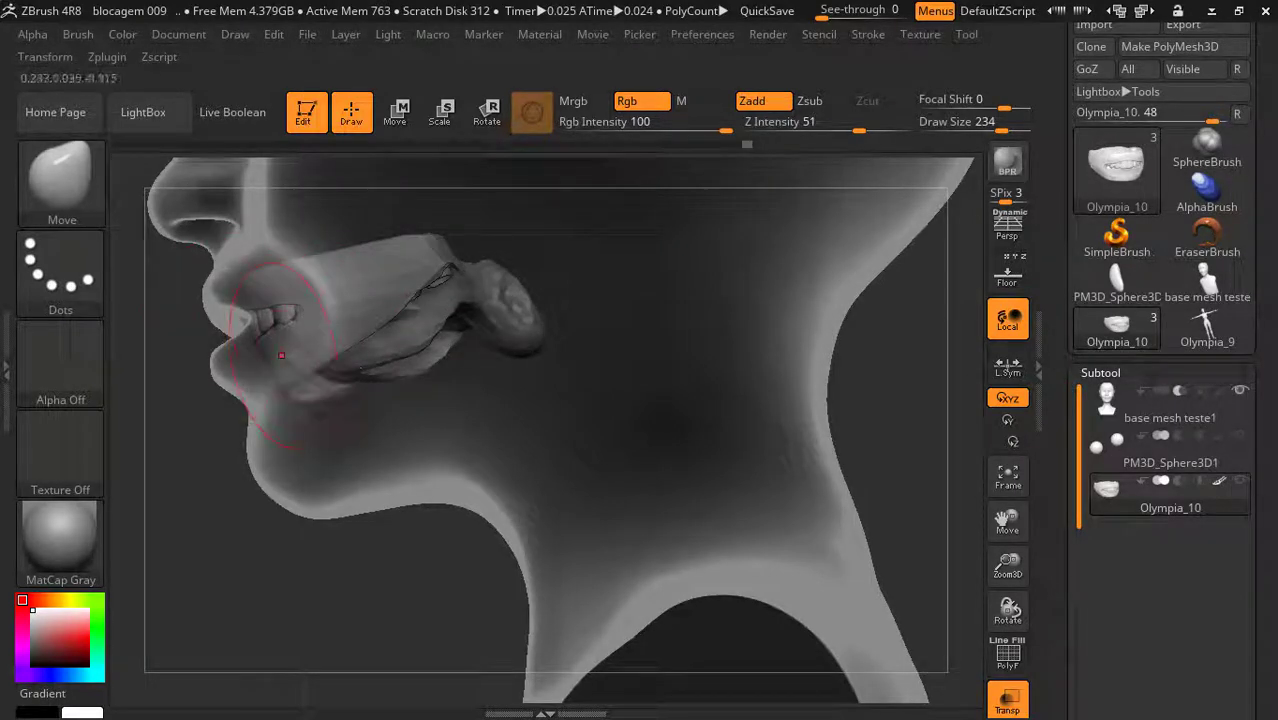
- Push the upper lip into shape with the Move brush, then reframe and check the head's profile
left_click_drag(282, 355, 291, 333)
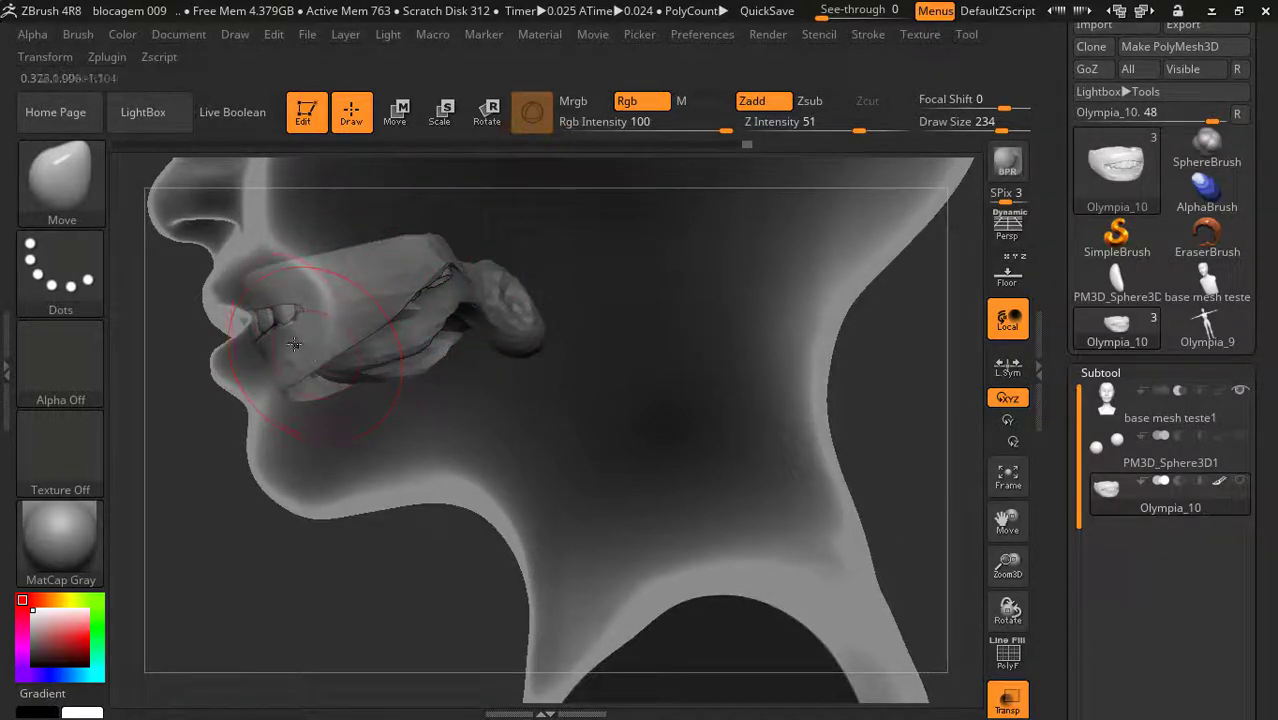
mouse_move(924, 381)
left_mouse_down()
mouse_move(971, 395)
mouse_move(950, 390)
left_mouse_up()
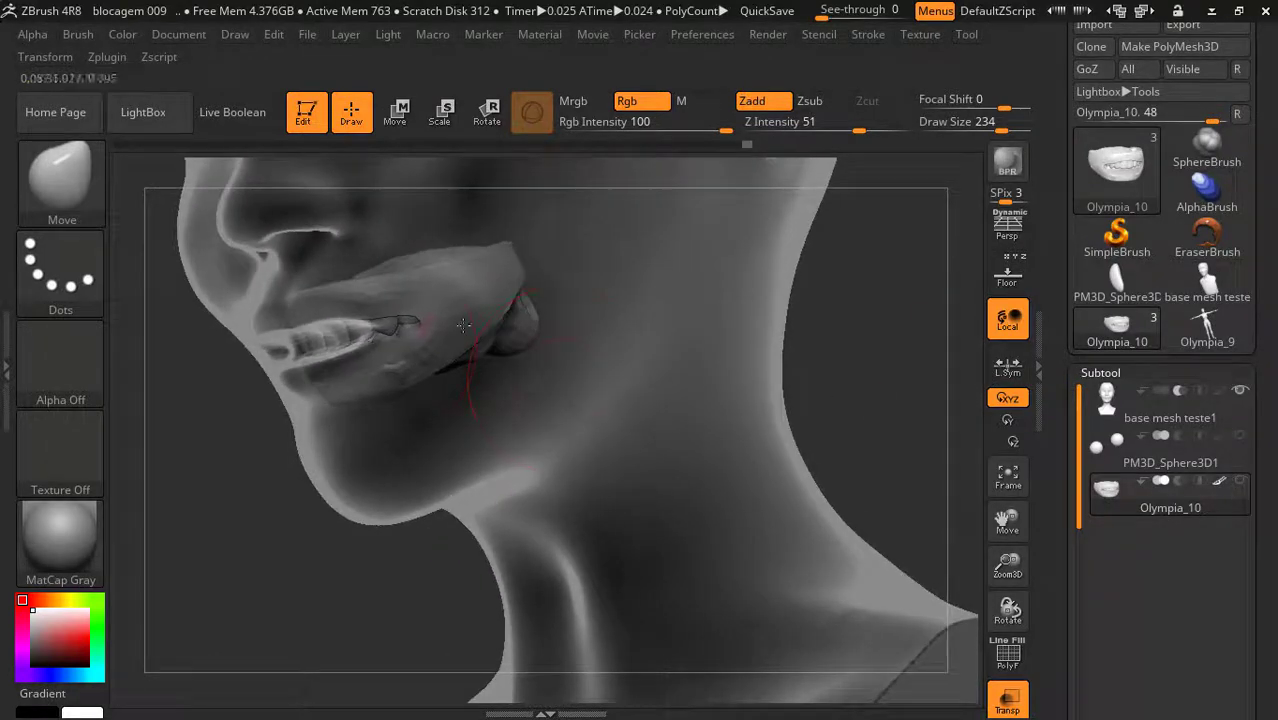
mouse_move(822, 297)
left_mouse_down()
mouse_move(985, 330)
mouse_move(978, 395)
left_mouse_up()
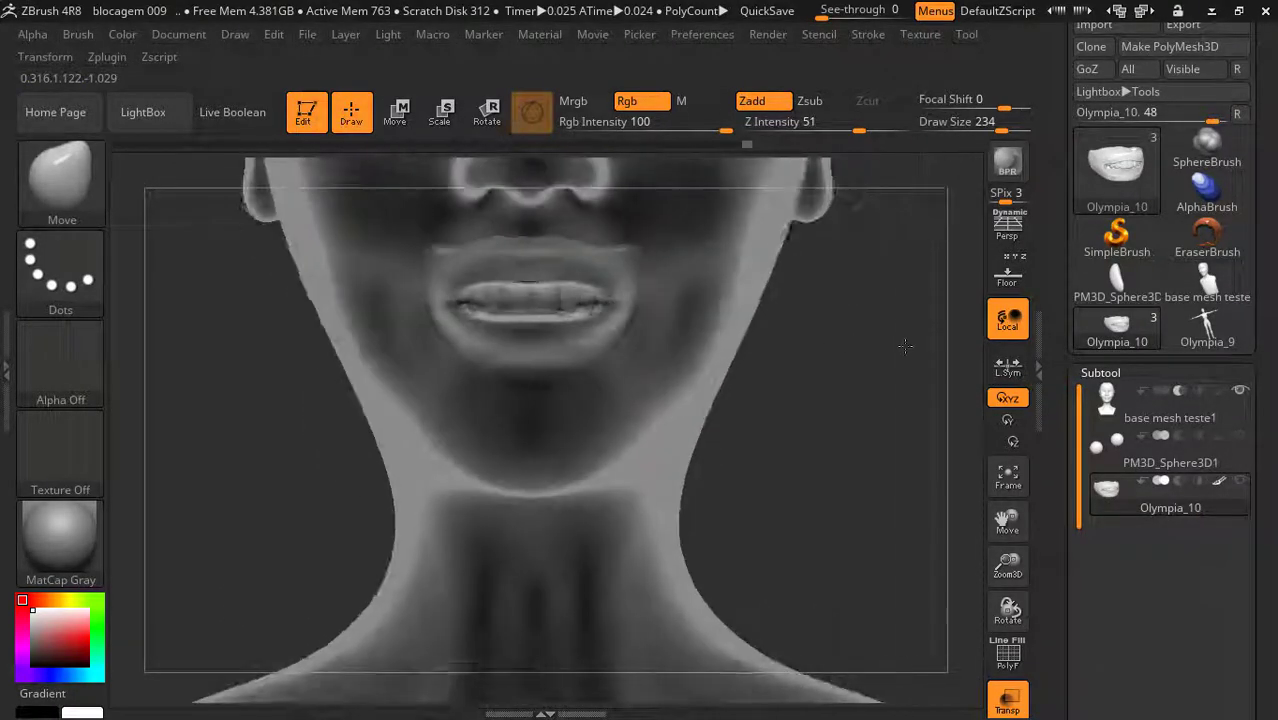
left_click(992, 479)
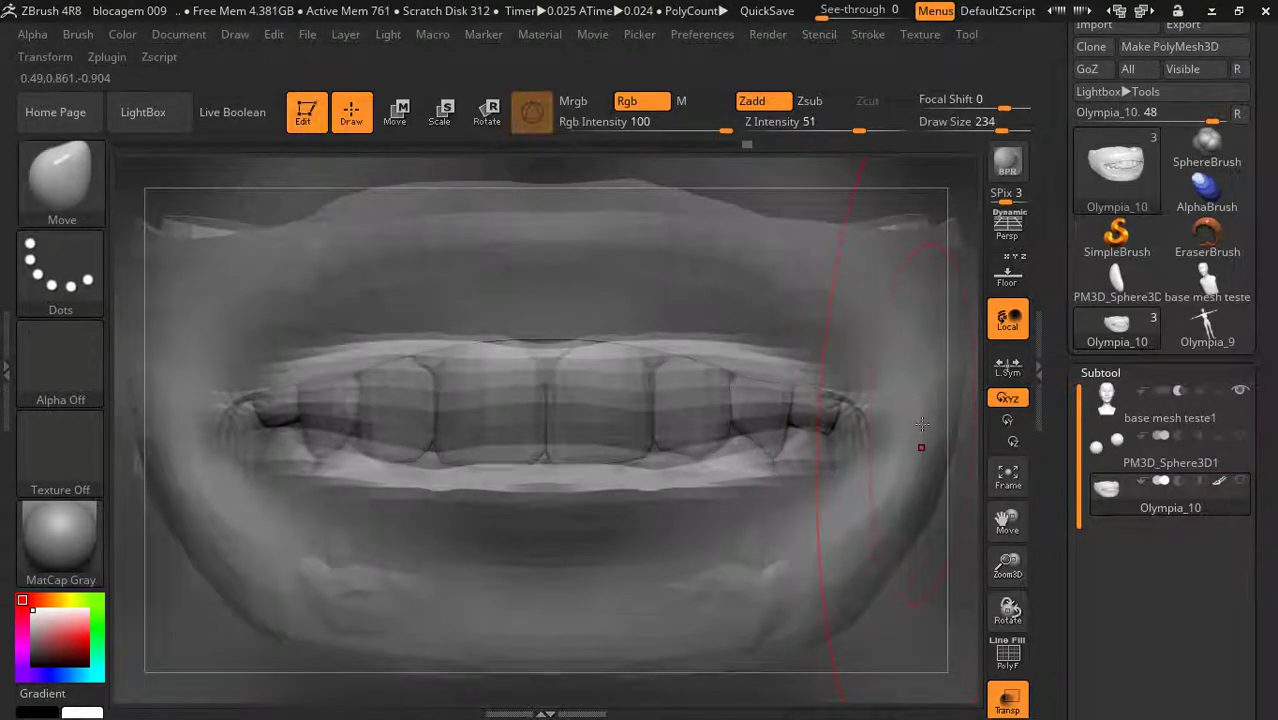
key("f")
left_click_drag(862, 371, 782, 368)
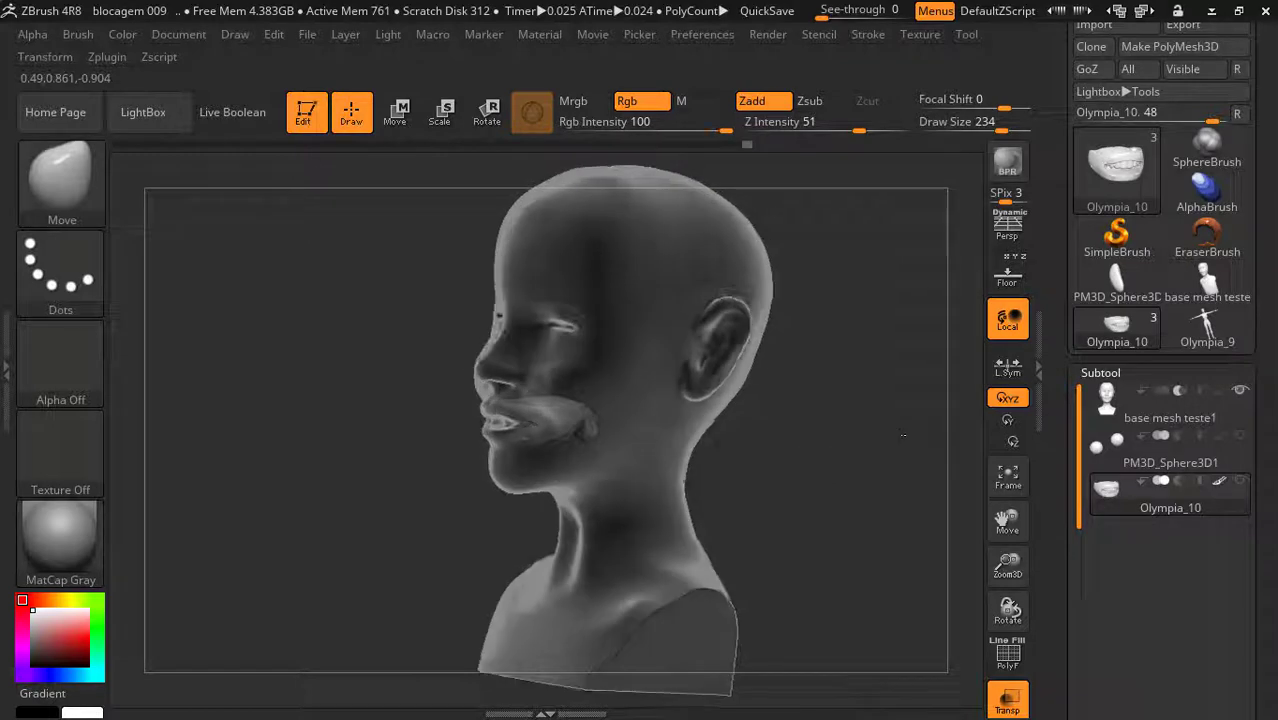
mouse_move(872, 418)
left_mouse_down()
mouse_move(915, 432)
mouse_move(853, 448)
mouse_move(886, 450)
left_mouse_up()
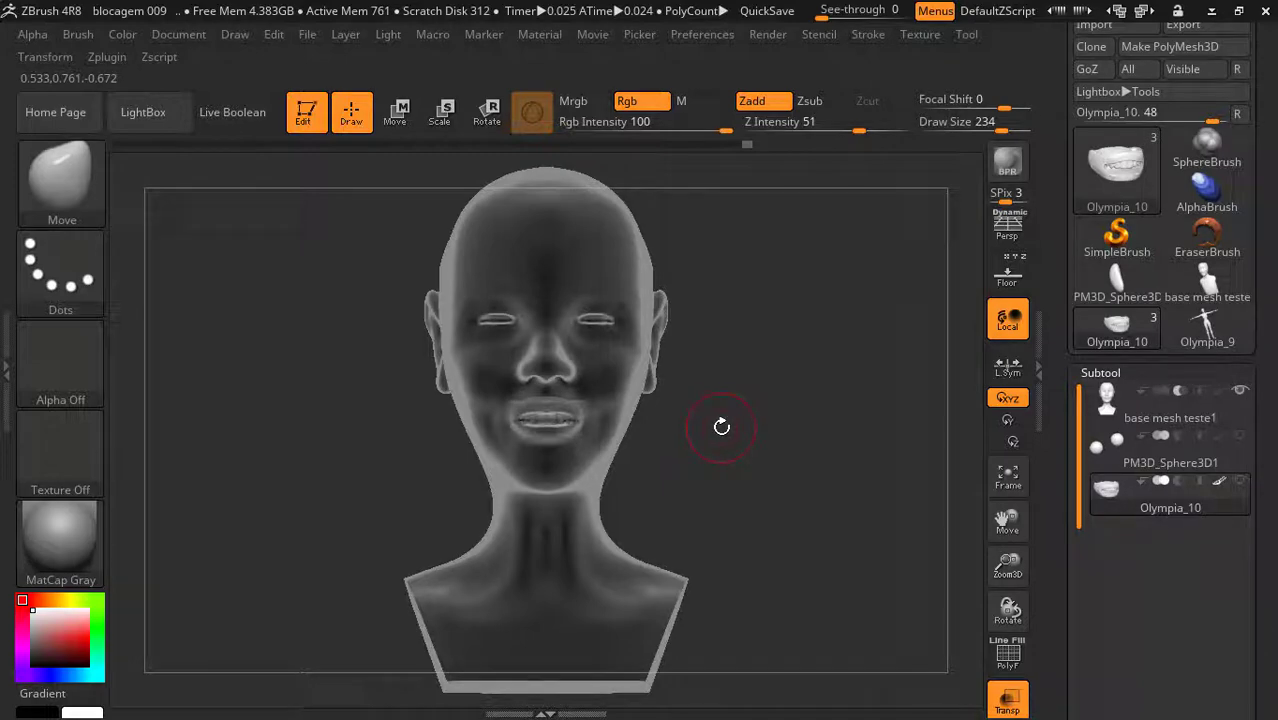
- Make the base mesh teste1 the active subtool in the Subtool list
left_click(1204, 418)
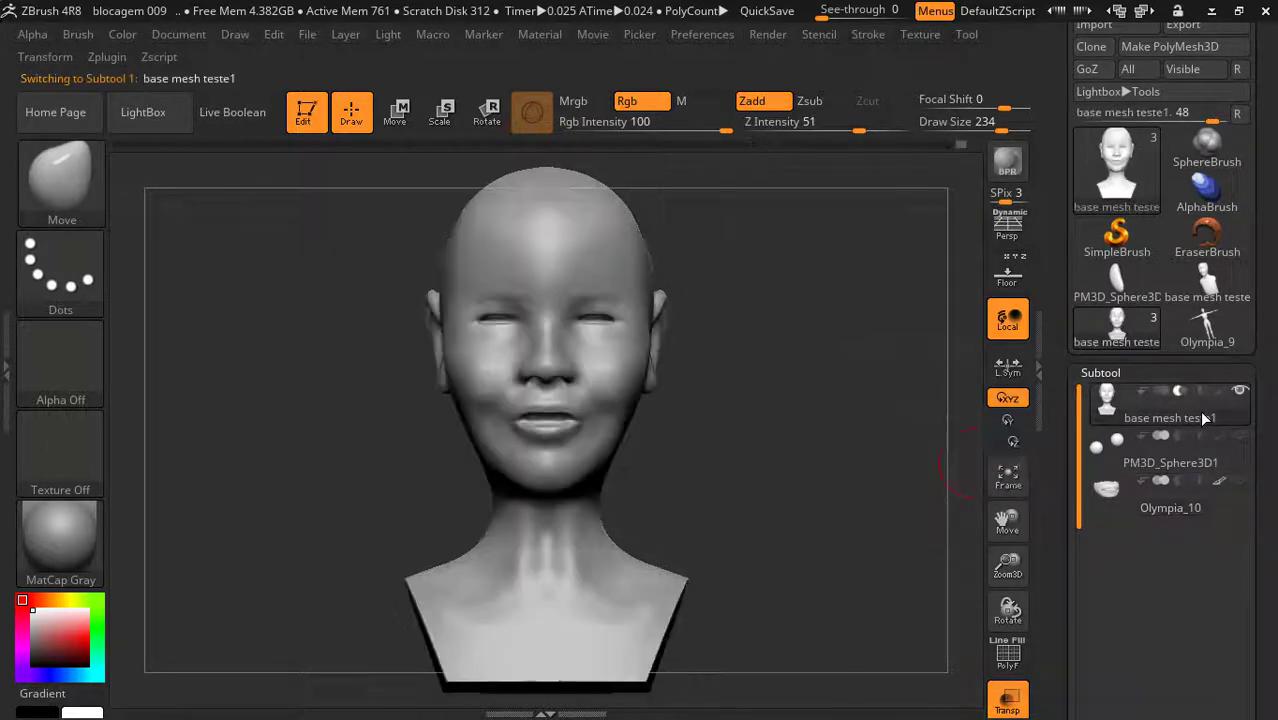
left_click(1181, 500)
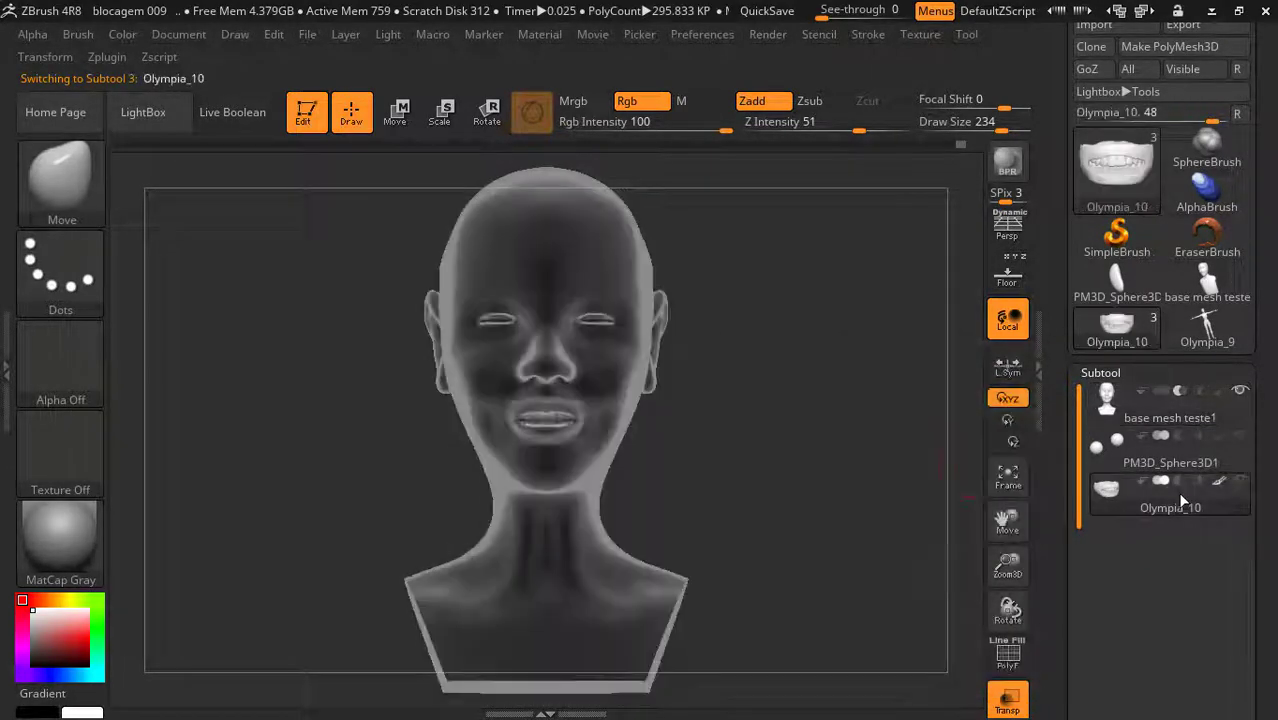
left_click(1190, 405)
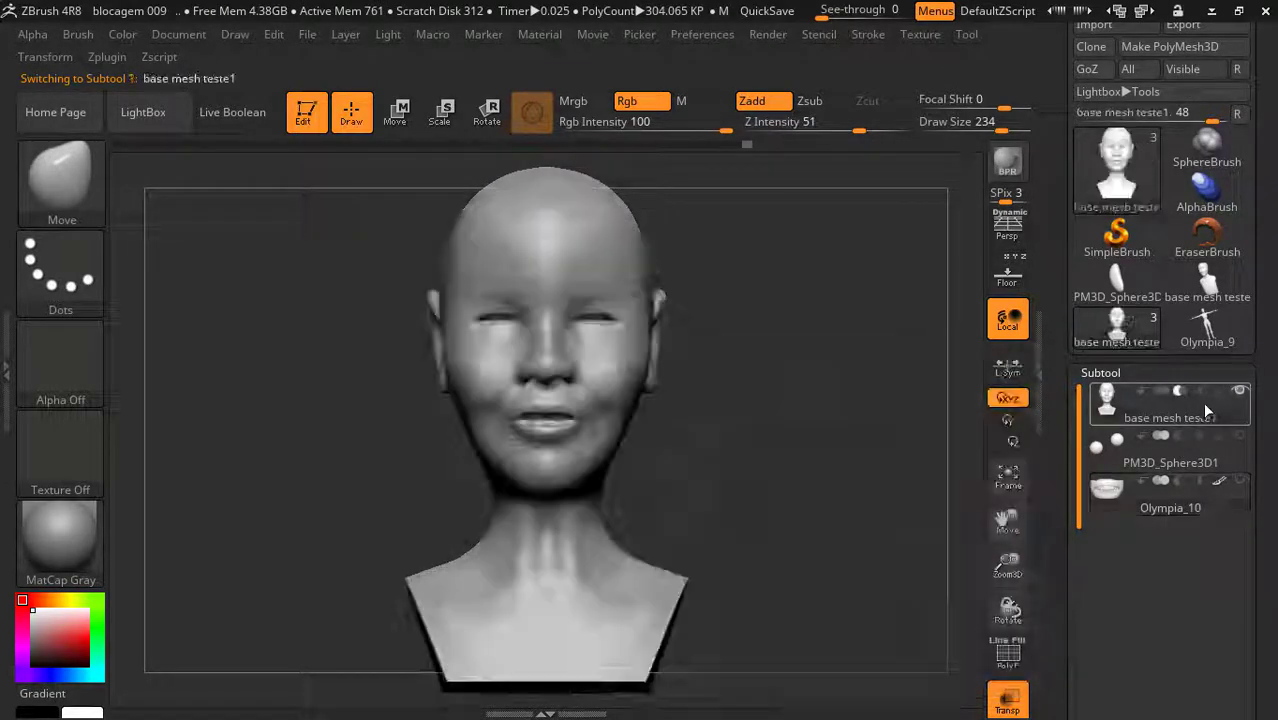
- Shape the cheeks with the Move brush, checking from side, profile and front views
mouse_move(805, 400)
left_mouse_down()
mouse_move(827, 405)
mouse_move(794, 417)
mouse_move(807, 422)
left_mouse_up()
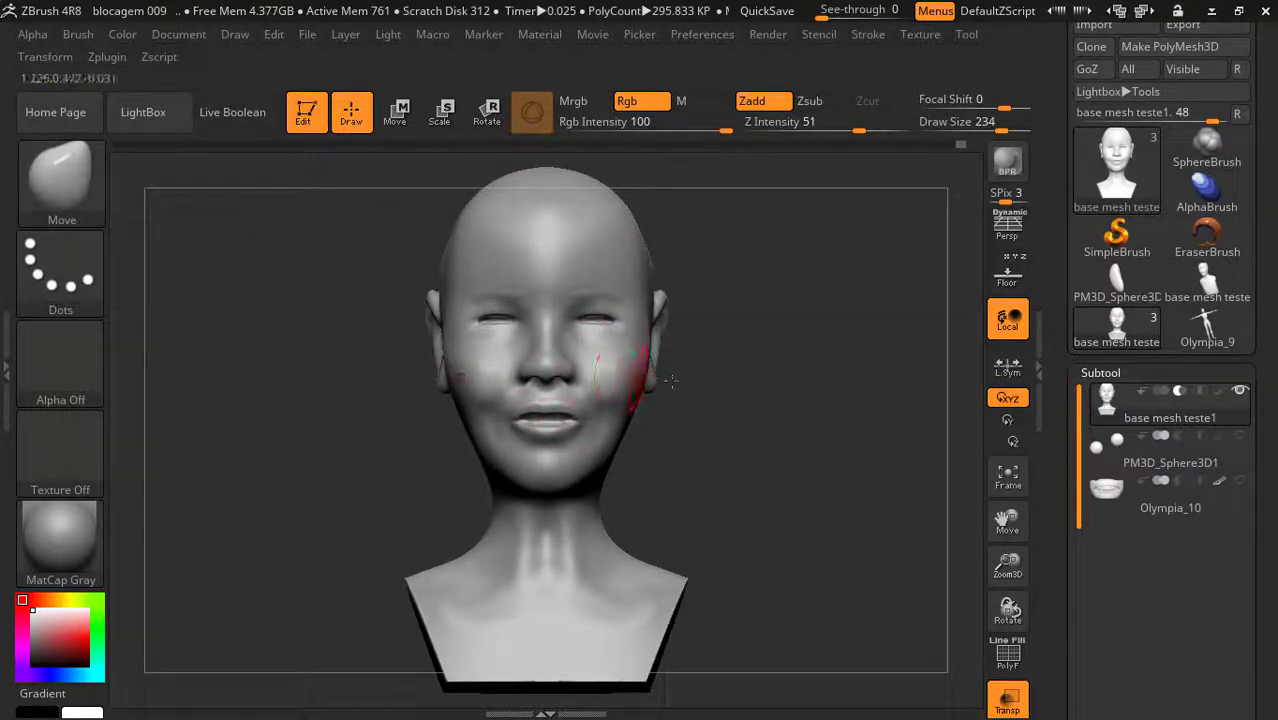
mouse_move(807, 347)
left_mouse_down()
mouse_move(830, 347)
mouse_move(791, 350)
mouse_move(817, 350)
left_mouse_up()
left_click_drag(757, 368, 772, 370)
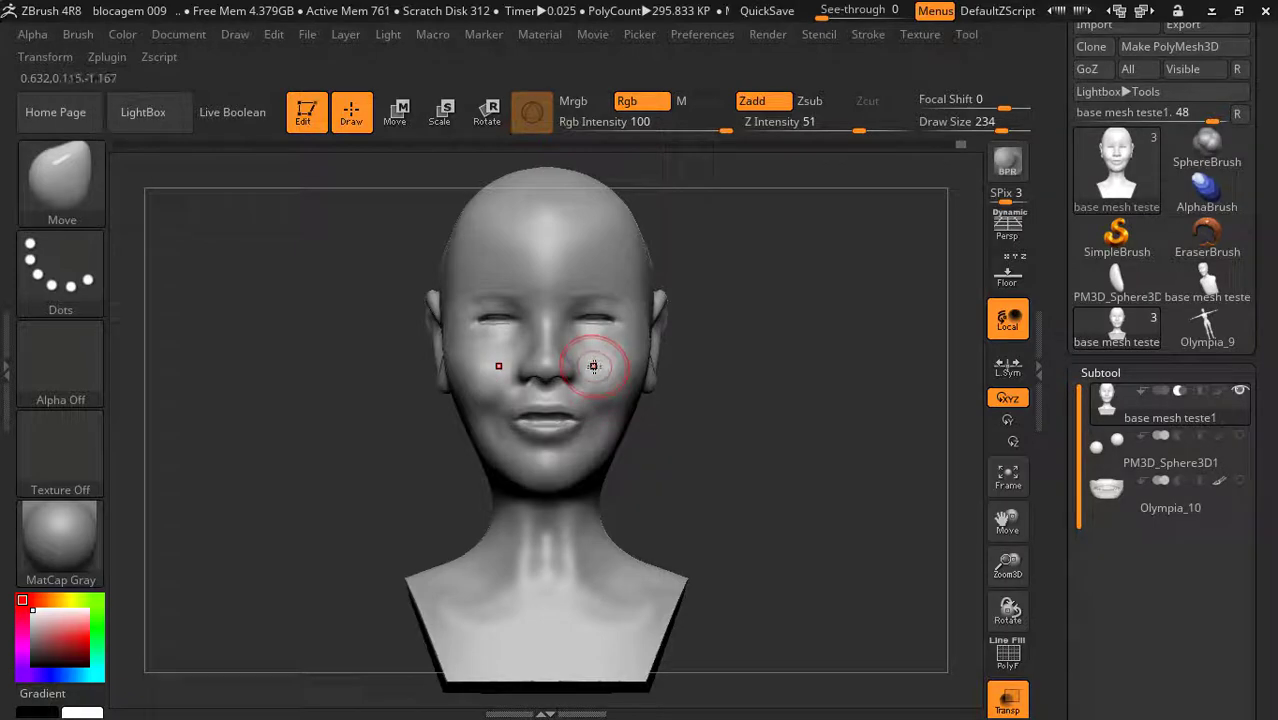
mouse_move(752, 369)
left_mouse_down()
mouse_move(805, 374)
mouse_move(748, 386)
left_mouse_up()
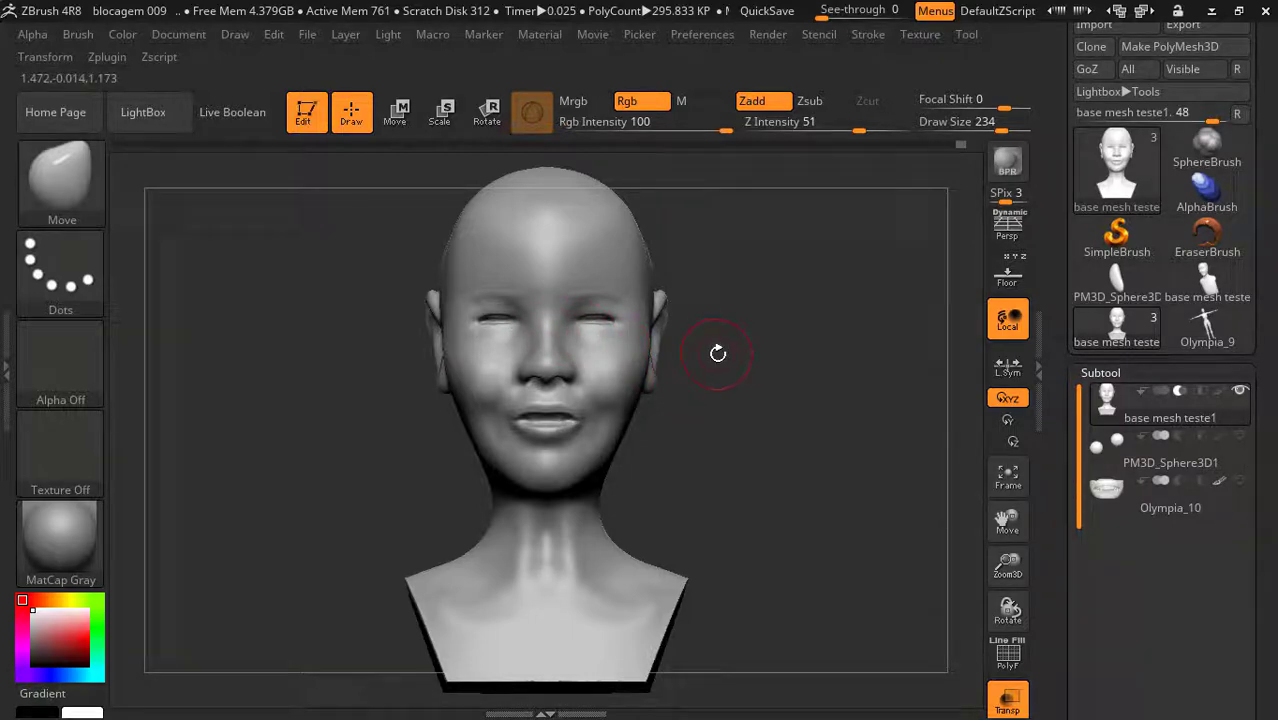
- Select Olympia_10 and inspect the teeth inside the ghosted head from three-quarter, profile and front views
left_click(1170, 500)
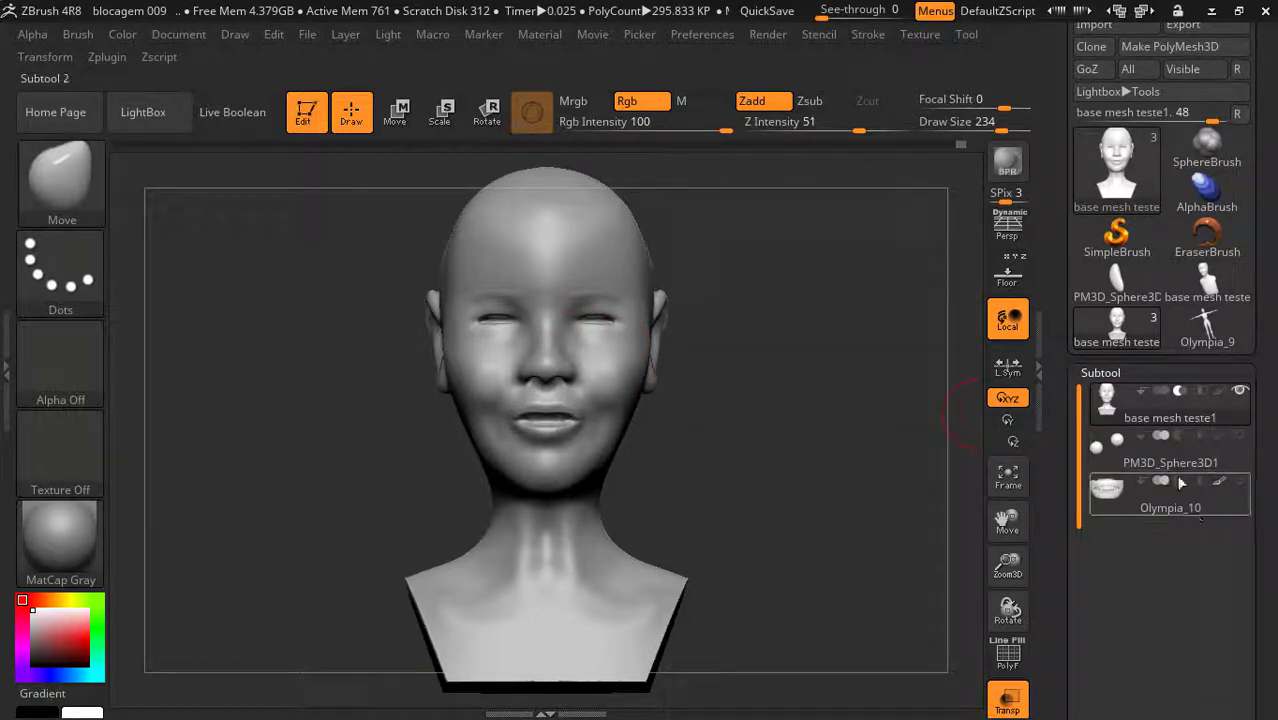
mouse_move(796, 334)
left_mouse_down()
mouse_move(710, 322)
mouse_move(484, 410)
left_mouse_up()
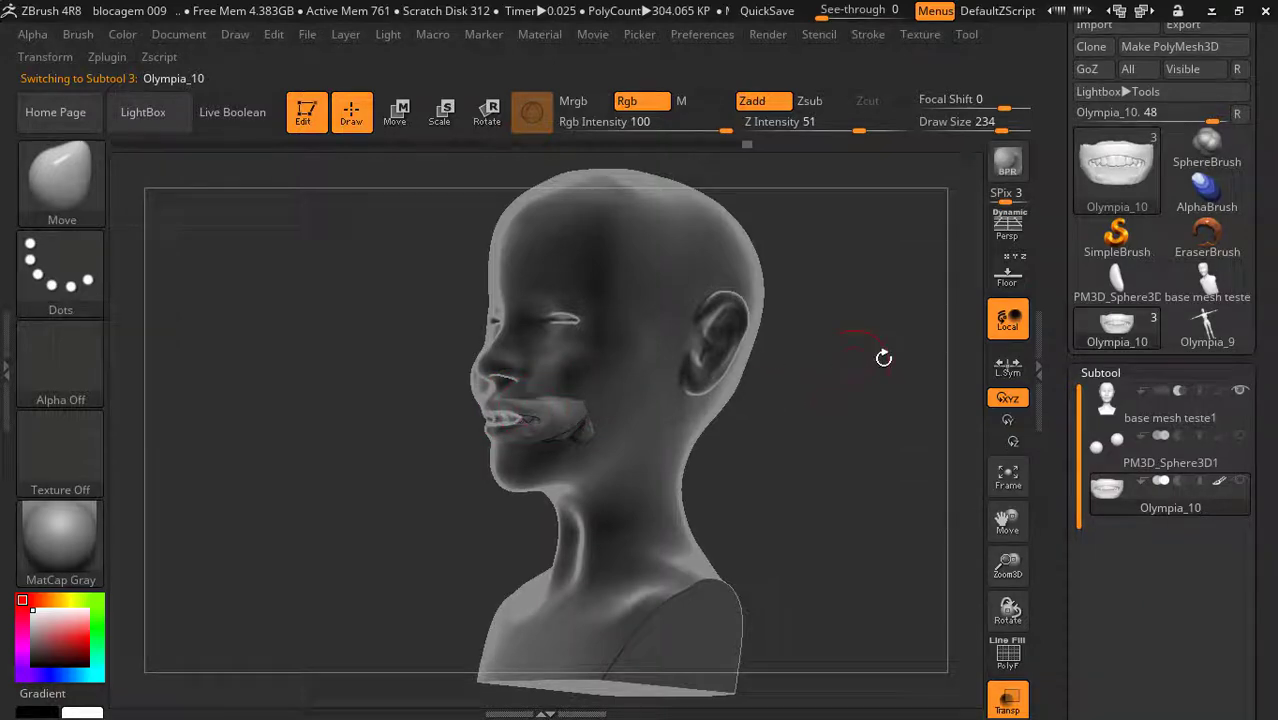
left_click_drag(884, 358, 893, 362)
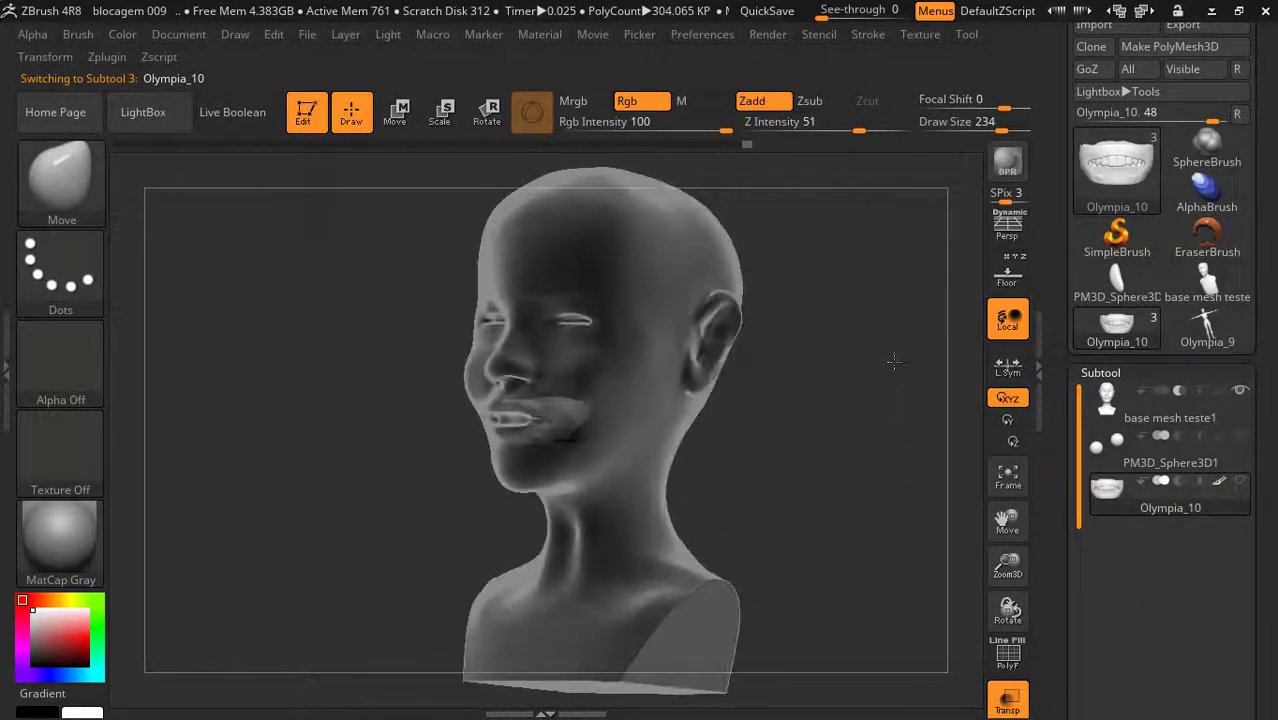
left_click_drag(893, 362, 802, 375)
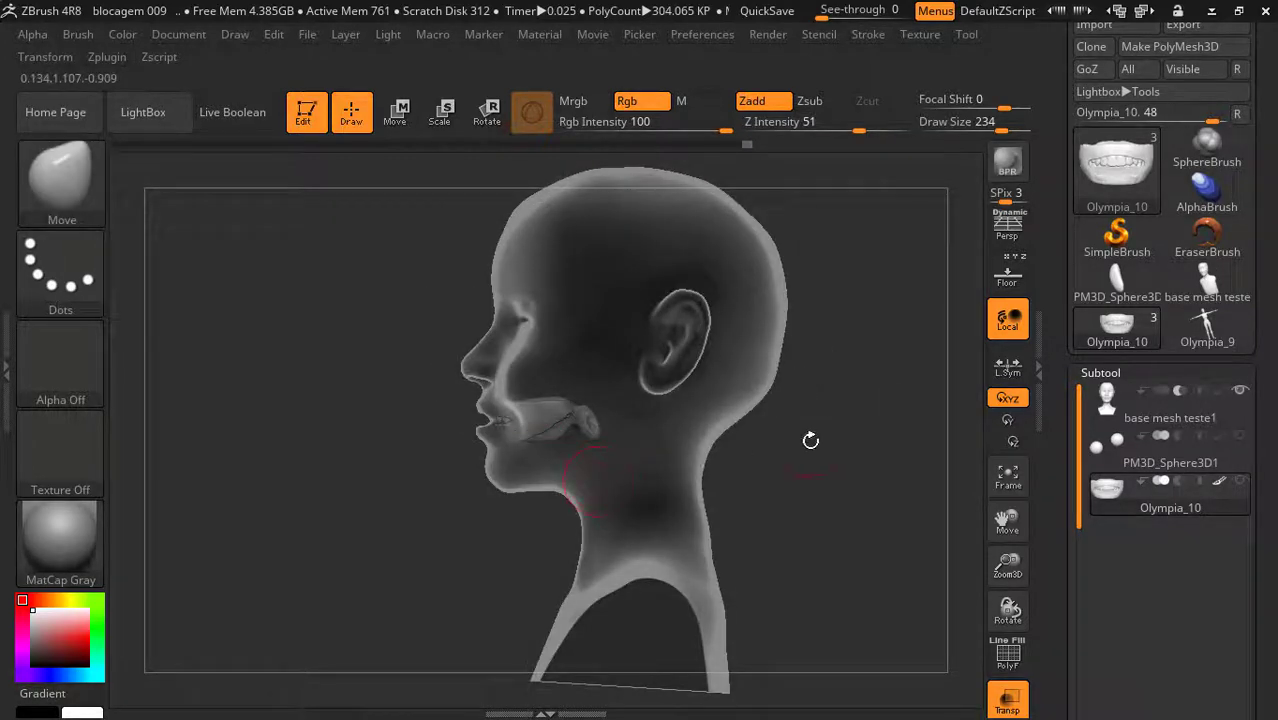
mouse_move(810, 440)
left_mouse_down()
mouse_move(909, 434)
mouse_move(847, 414)
left_mouse_up()
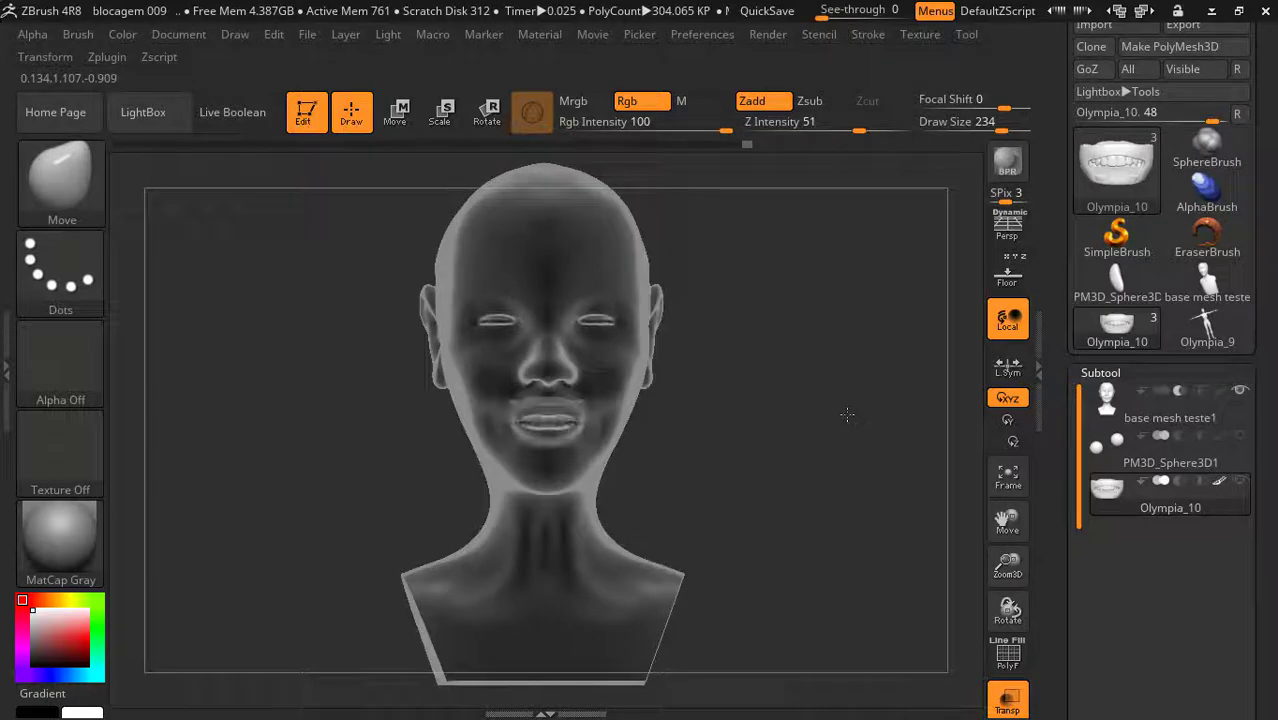
left_click_drag(847, 414, 829, 427)
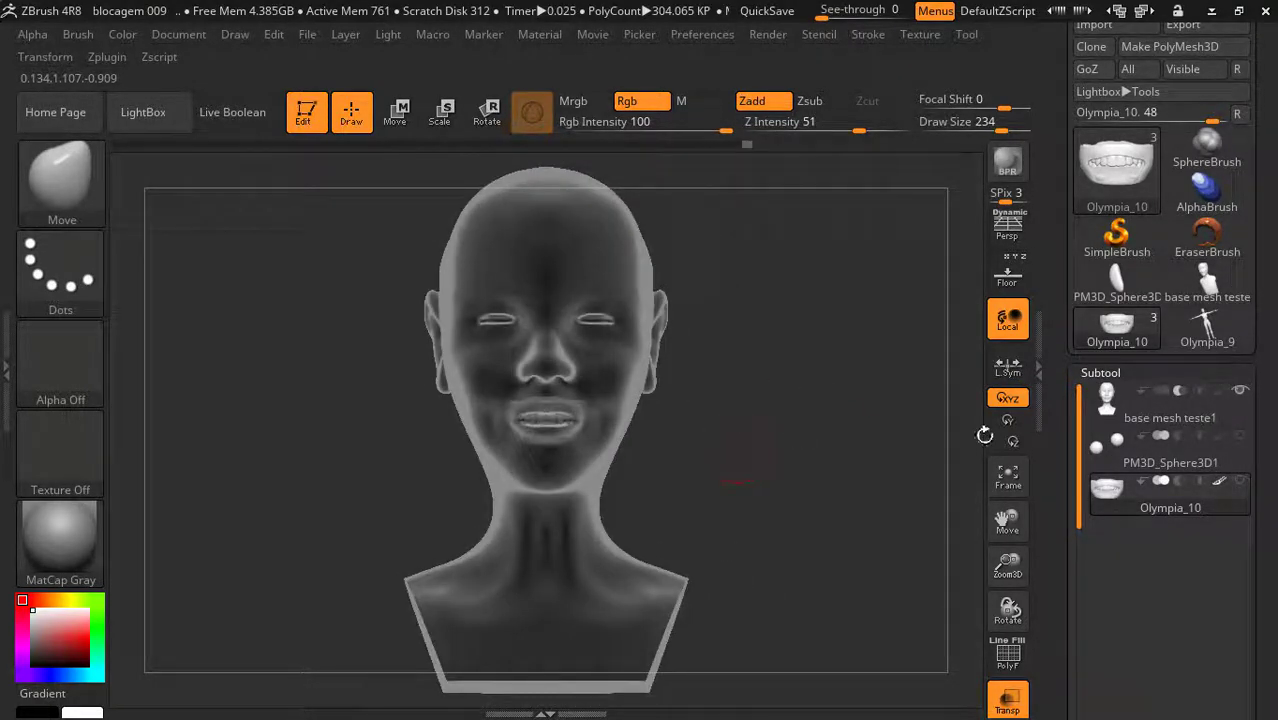
- Toggle the head's visibility and reselect base mesh teste1 as the active subtool
left_click(1238, 391)
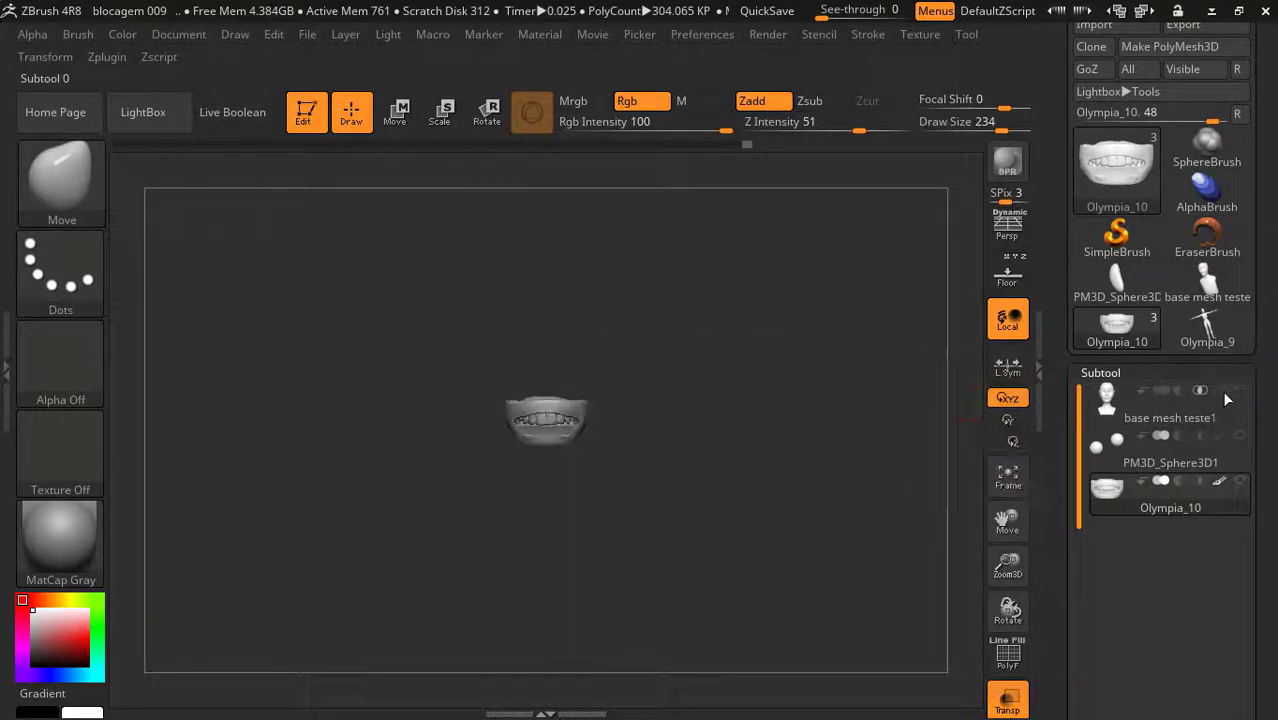
left_click(1105, 405)
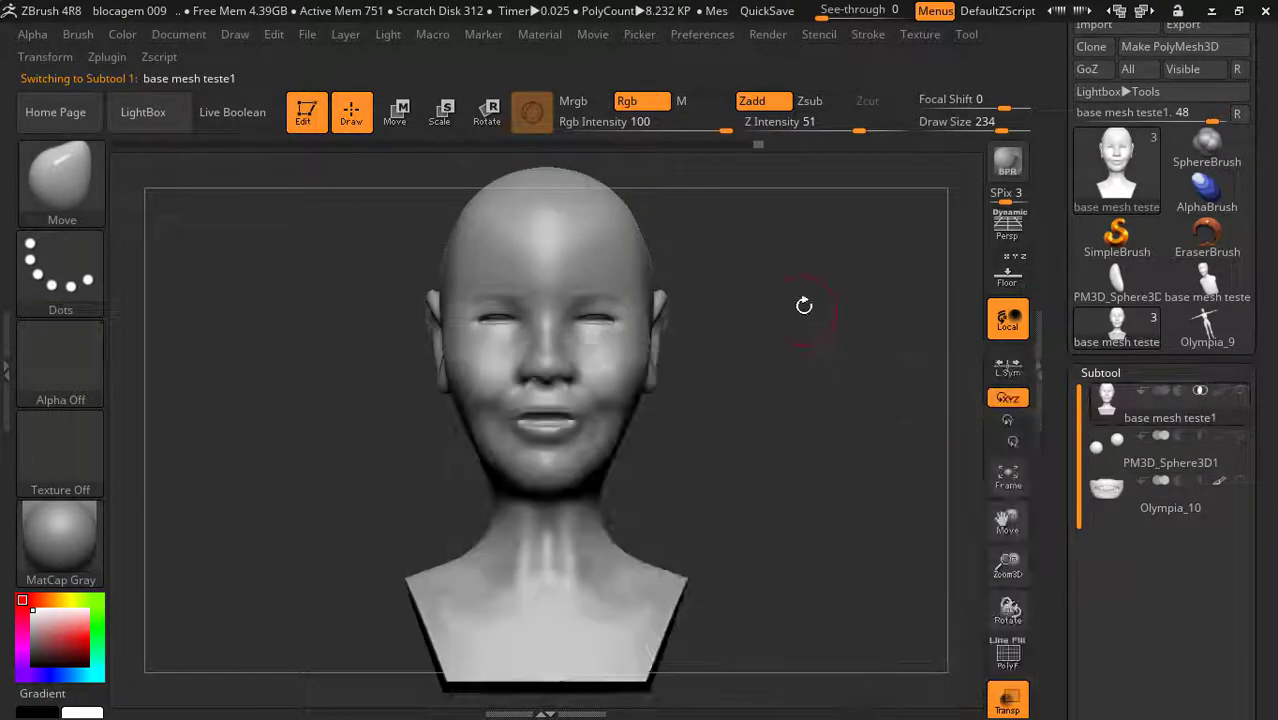
left_click_drag(804, 305, 802, 317)
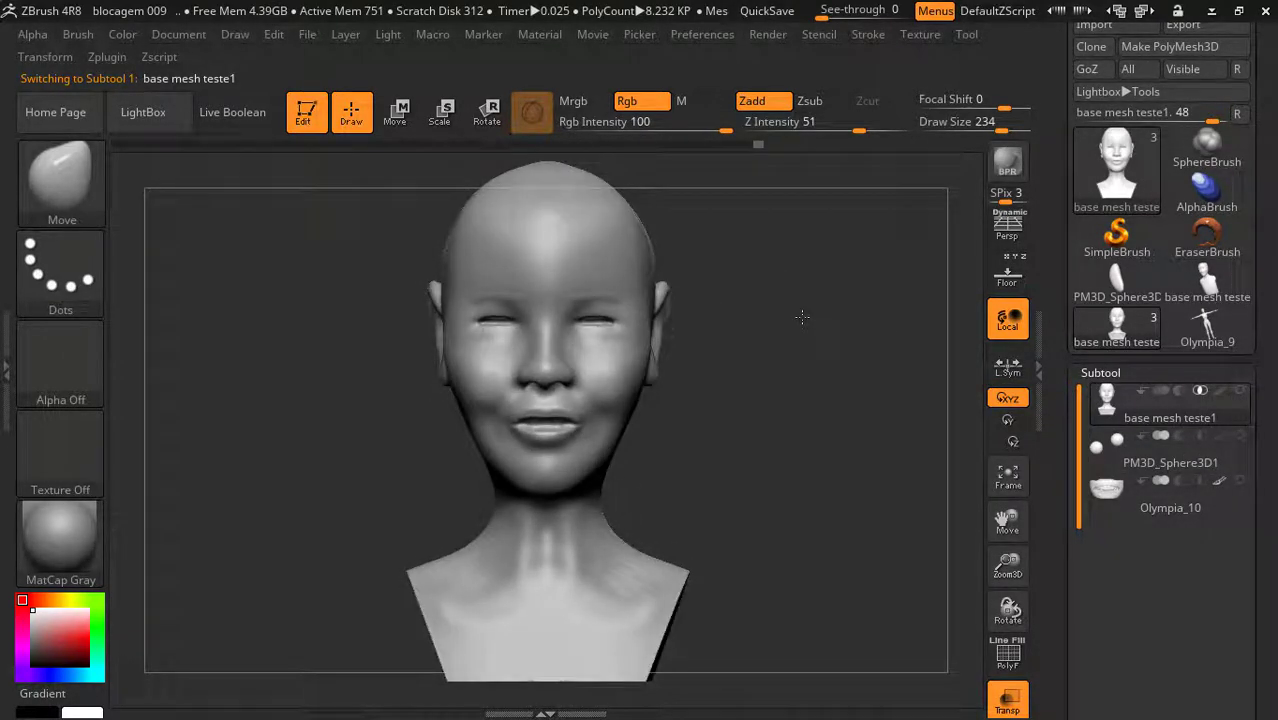
left_click_drag(787, 377, 776, 385)
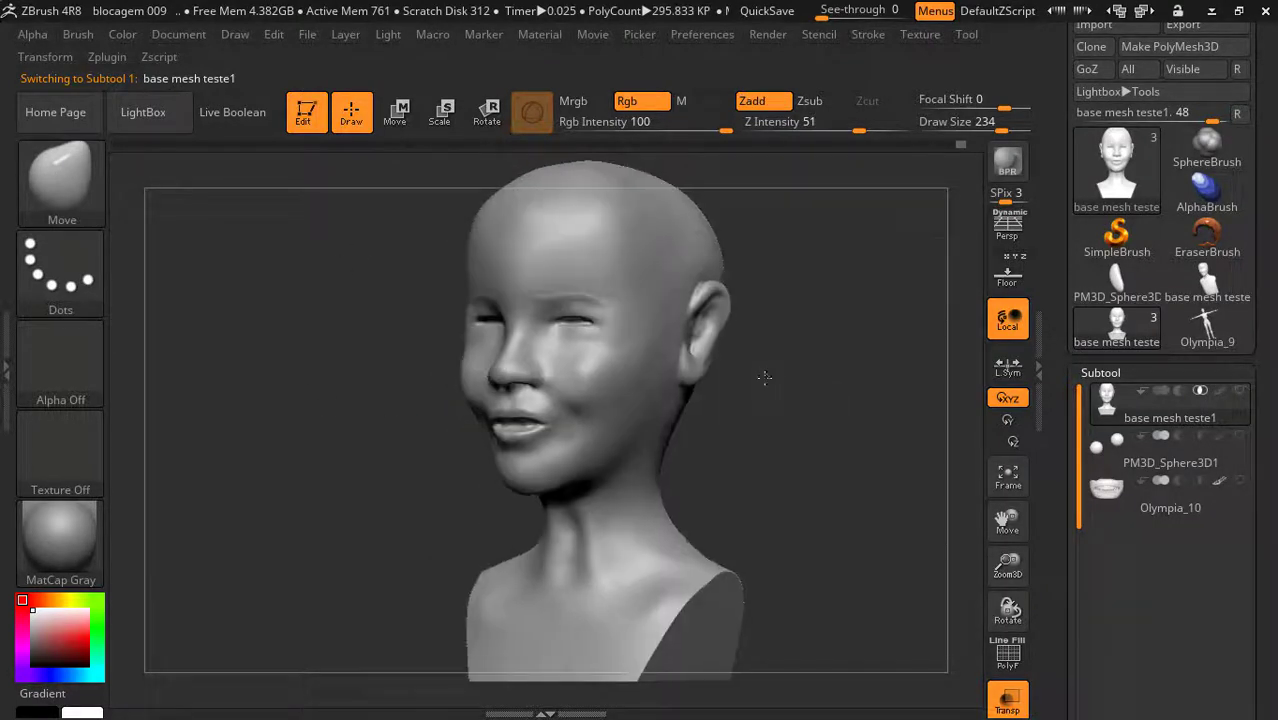
- Pull the neck and chin into shape with the Move brush, checking from left profile and three-quarter views
key("ctrl+shift")
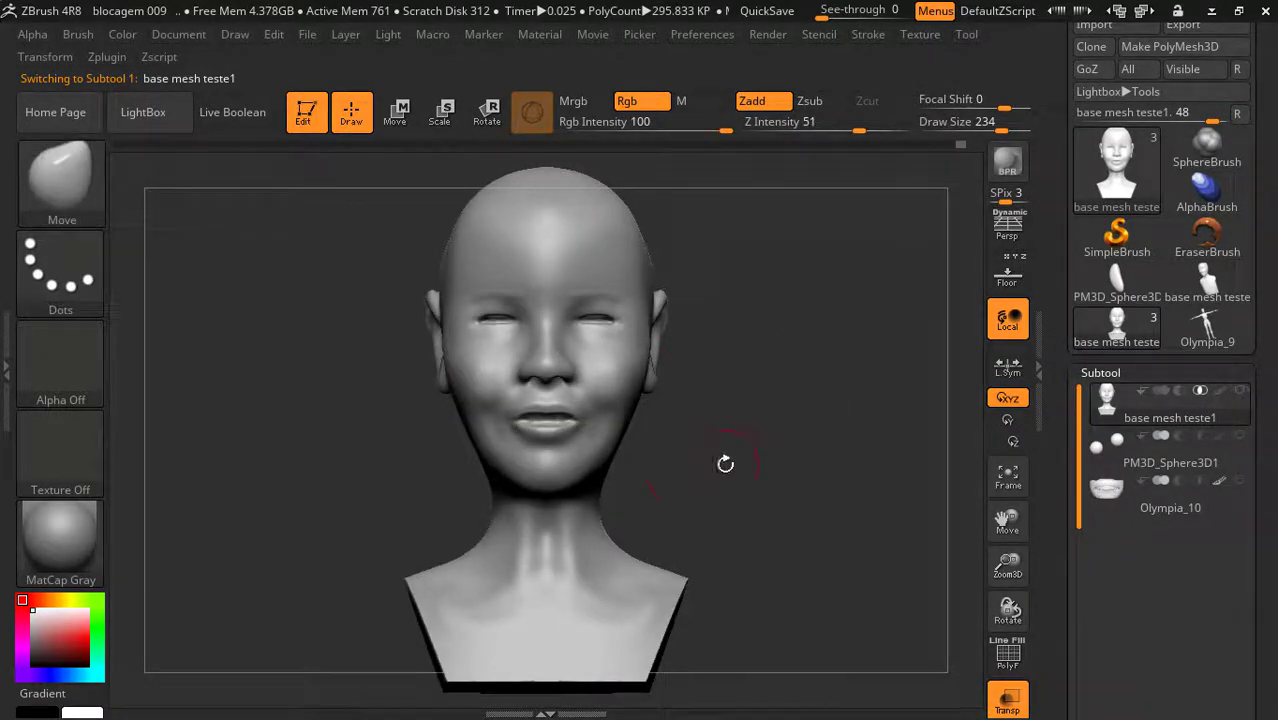
left_click_drag(740, 455, 764, 465)
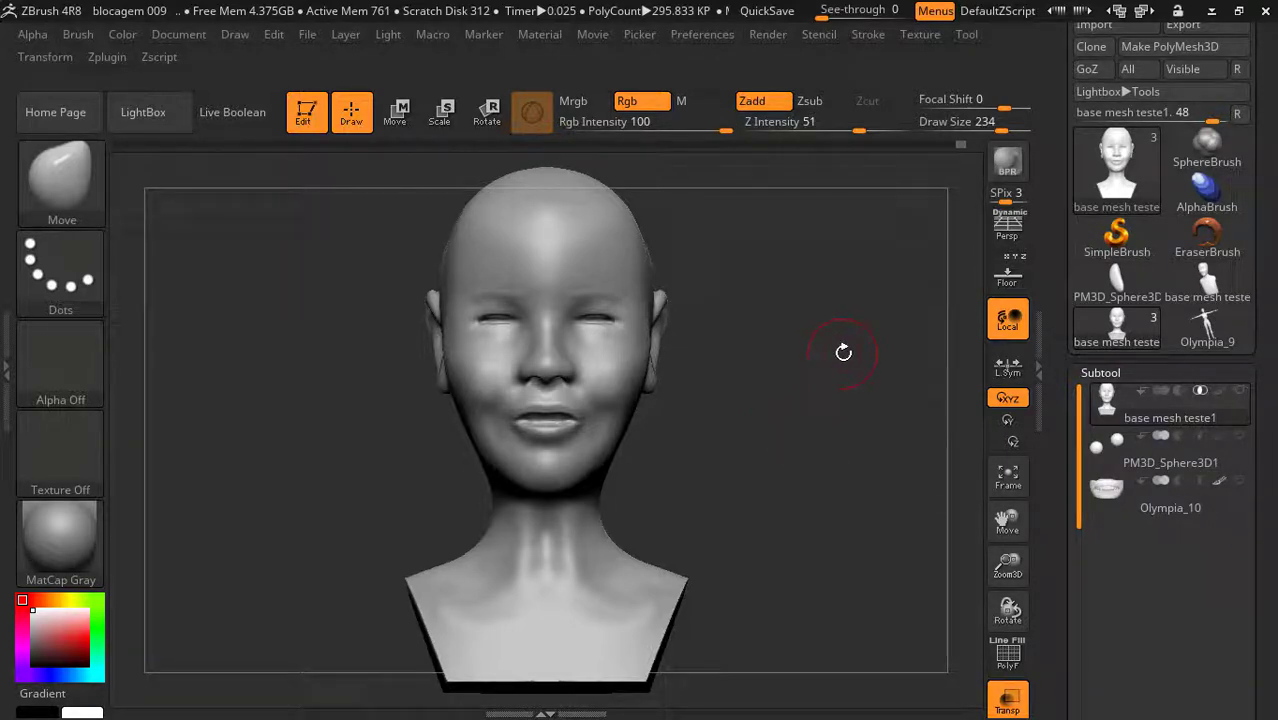
left_click_drag(825, 350, 793, 350)
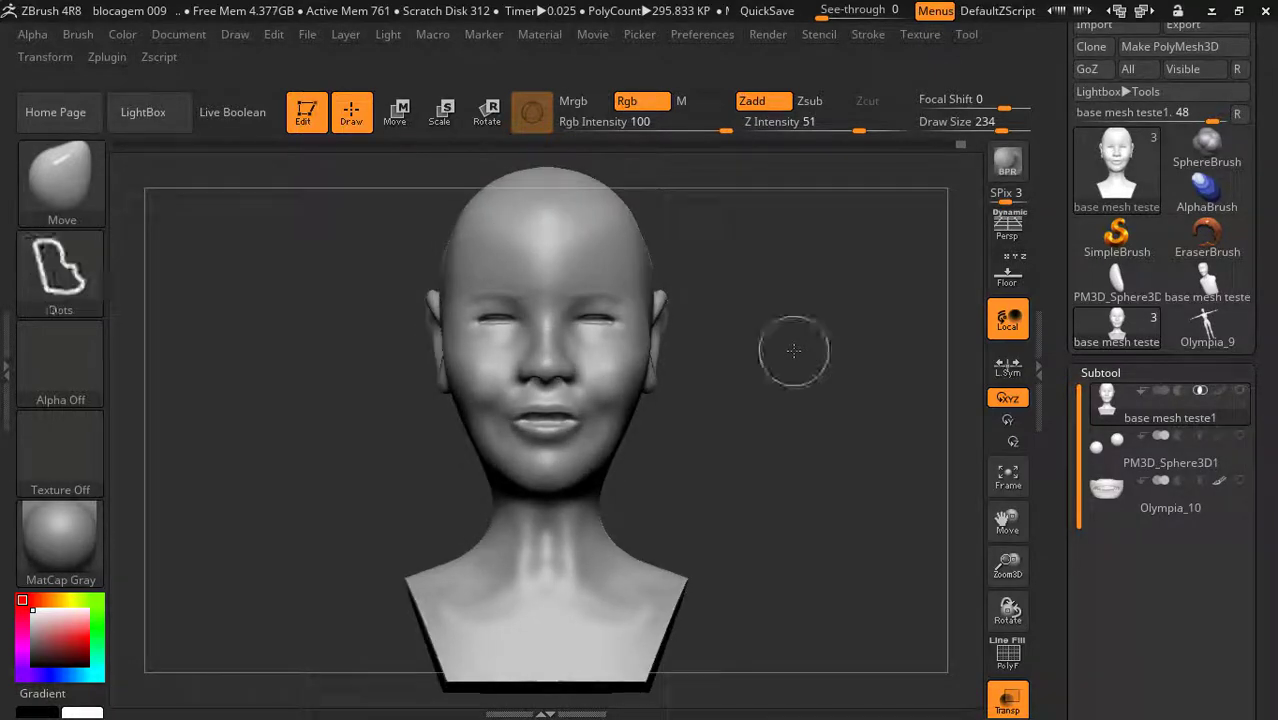
left_click_drag(793, 350, 404, 388)
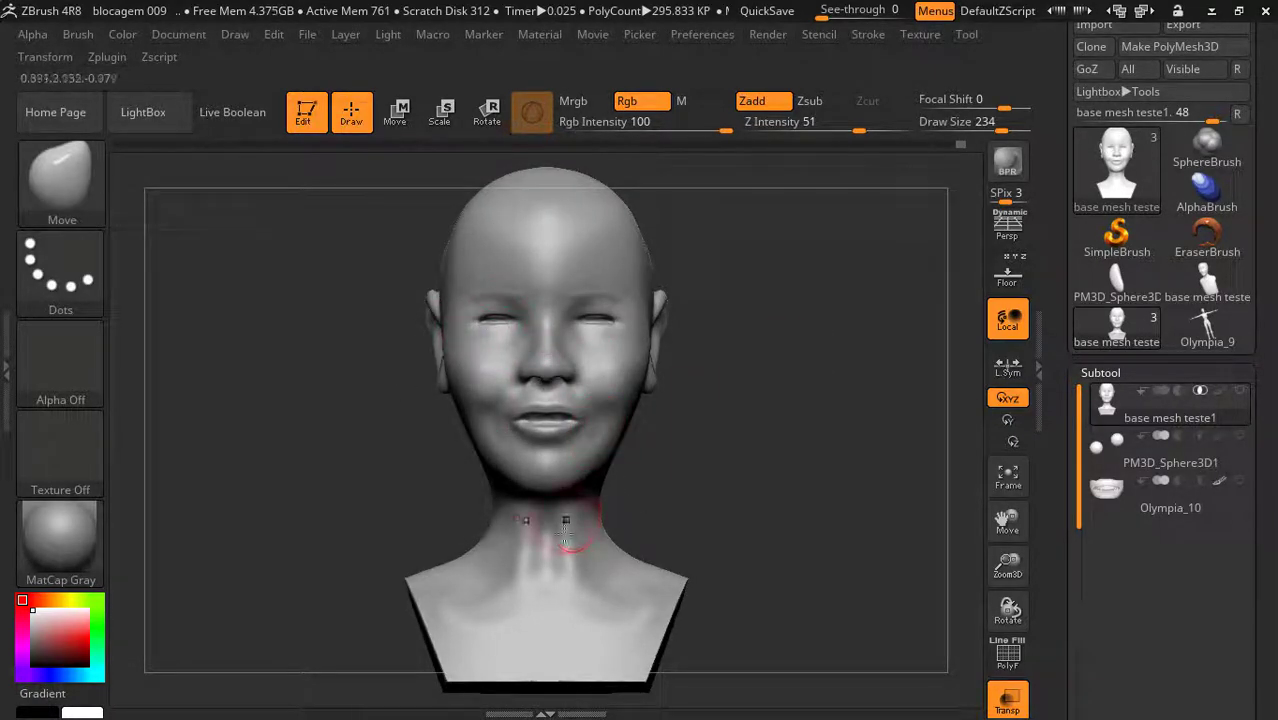
left_click_drag(557, 546, 570, 648)
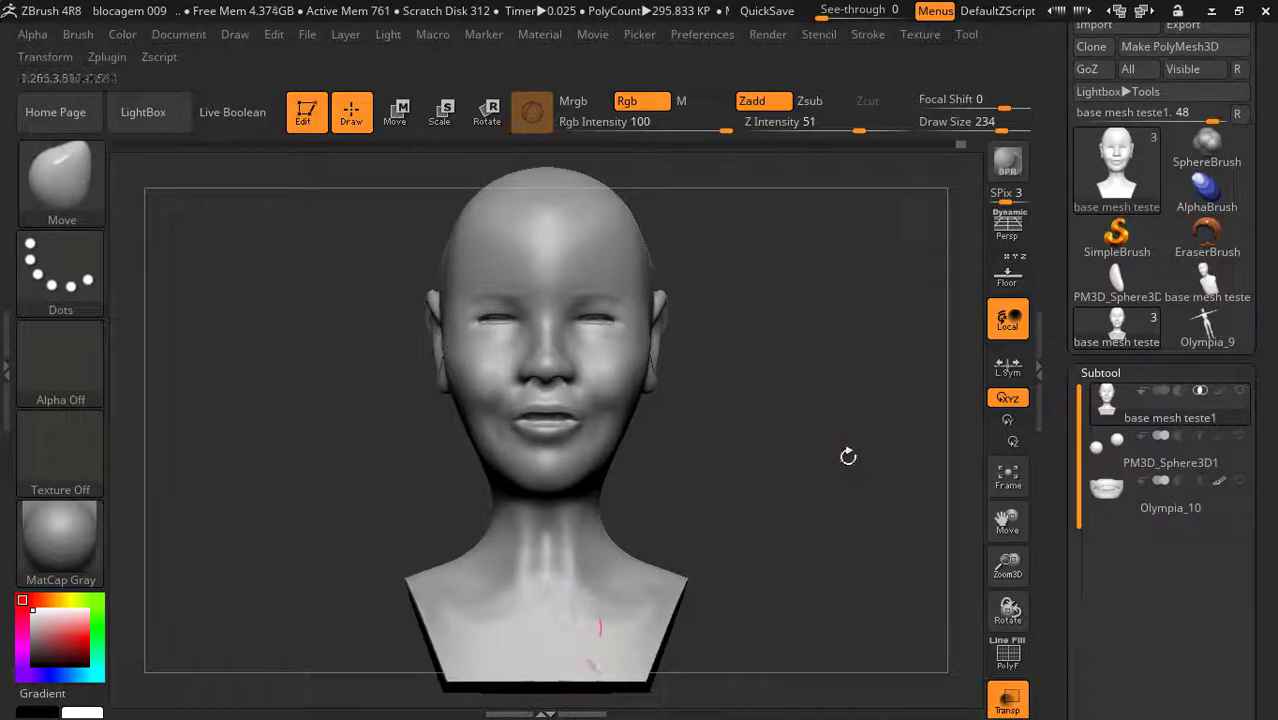
mouse_move(847, 451)
left_mouse_down()
mouse_move(782, 457)
mouse_move(863, 455)
left_mouse_up()
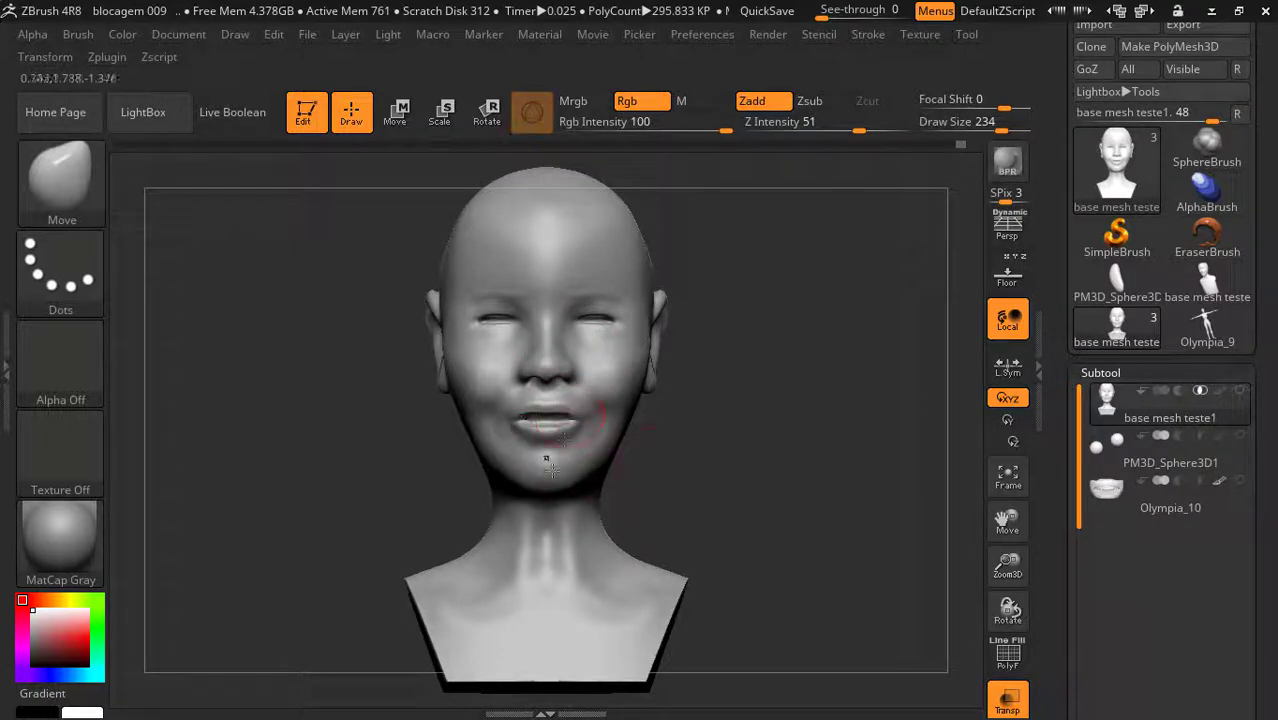
left_click_drag(745, 434, 699, 436)
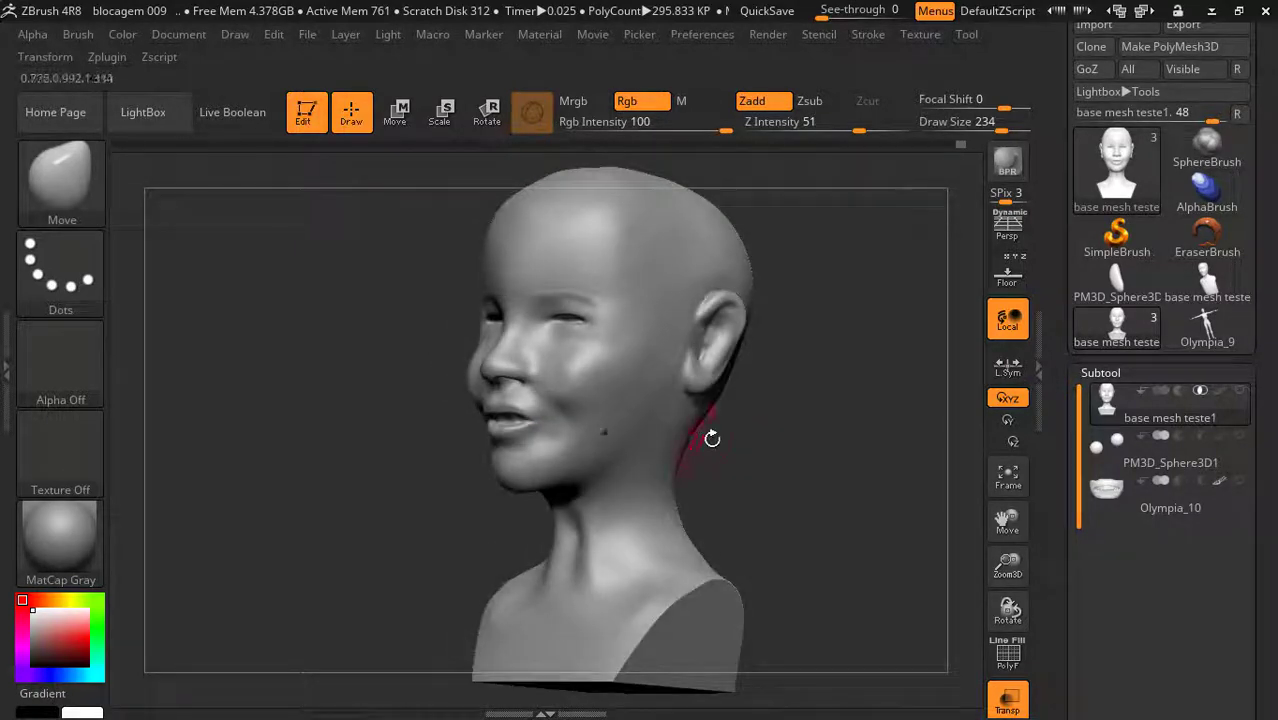
- Push and pull the cheeks, ear region and eye sockets with the Move brush, pulling the face slightly downward
mouse_move(818, 425)
left_mouse_down()
mouse_move(967, 416)
mouse_move(788, 452)
left_mouse_up()
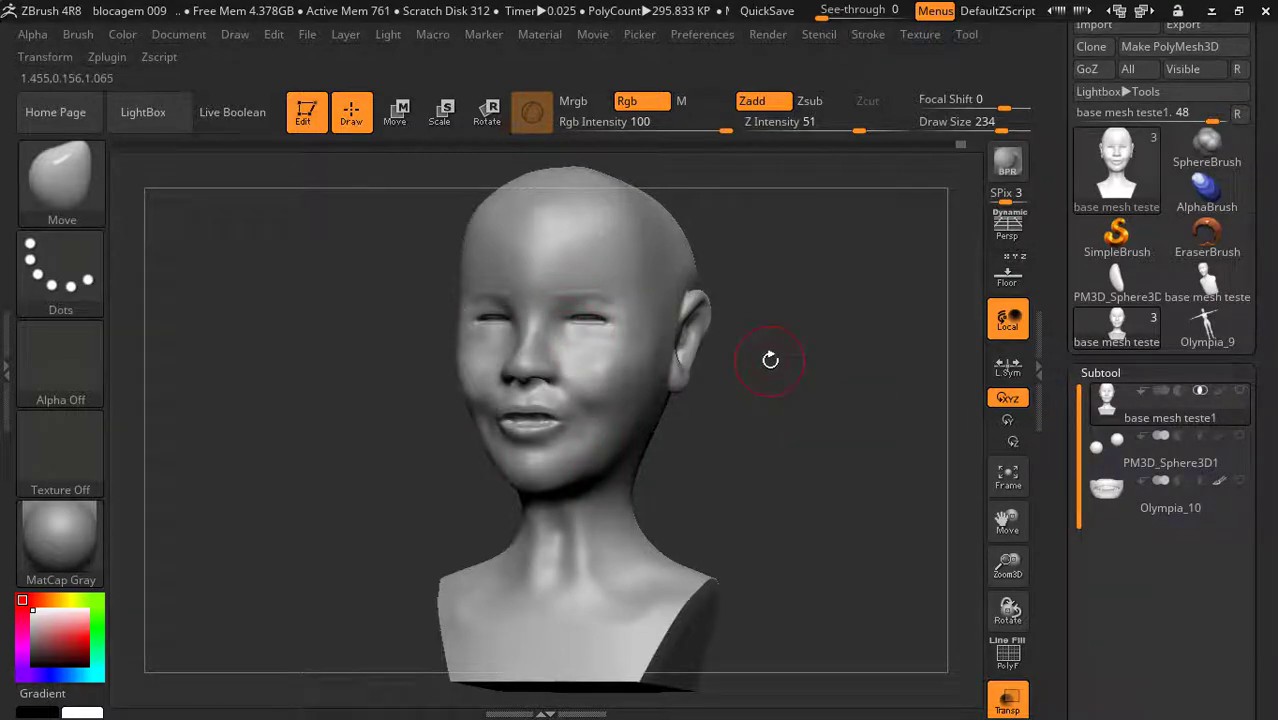
mouse_move(770, 360)
left_mouse_down()
mouse_move(830, 351)
mouse_move(606, 350)
mouse_move(805, 354)
left_mouse_up()
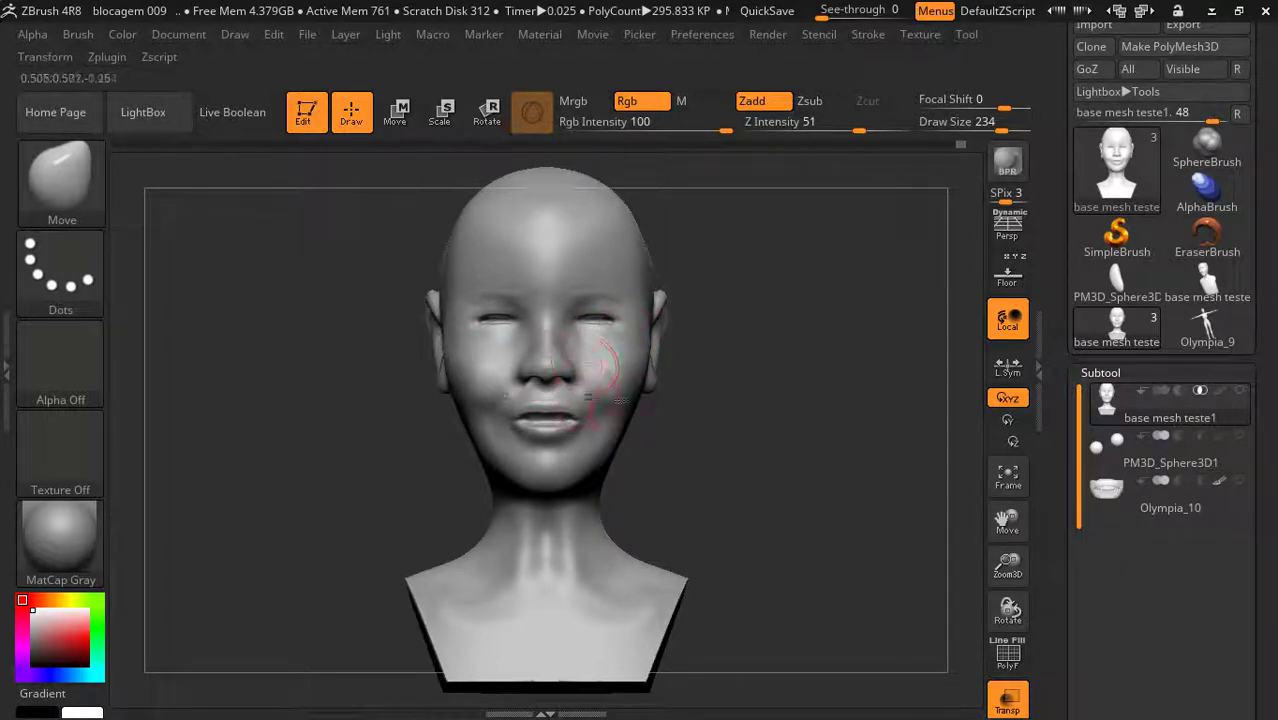
left_click_drag(763, 374, 765, 376)
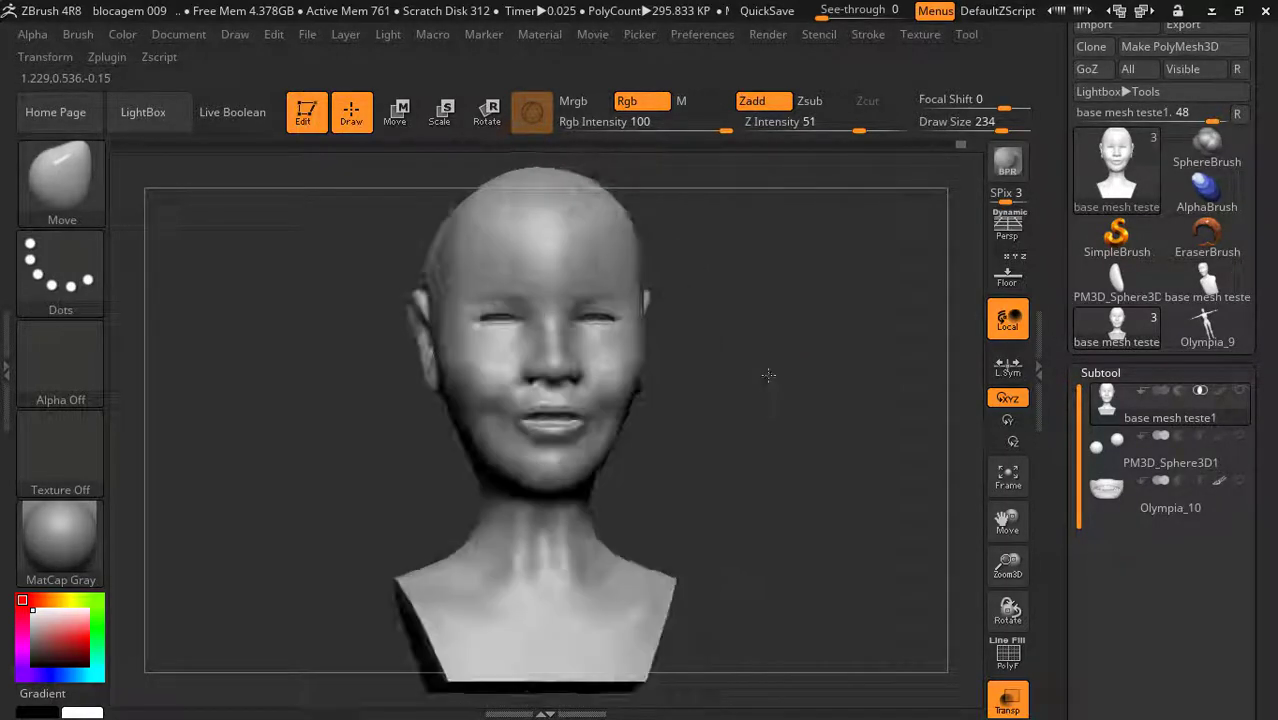
mouse_move(765, 378)
left_mouse_down()
mouse_move(762, 362)
mouse_move(800, 364)
mouse_move(745, 318)
left_mouse_up()
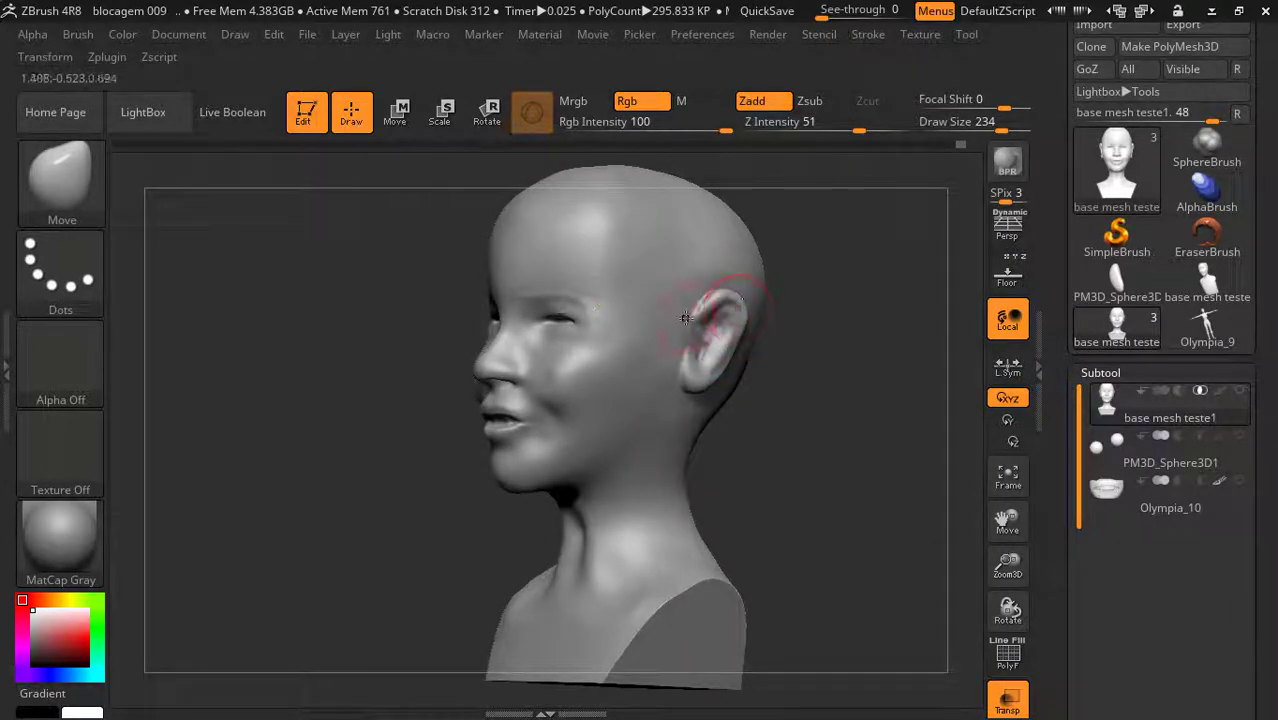
left_click_drag(708, 305, 517, 405)
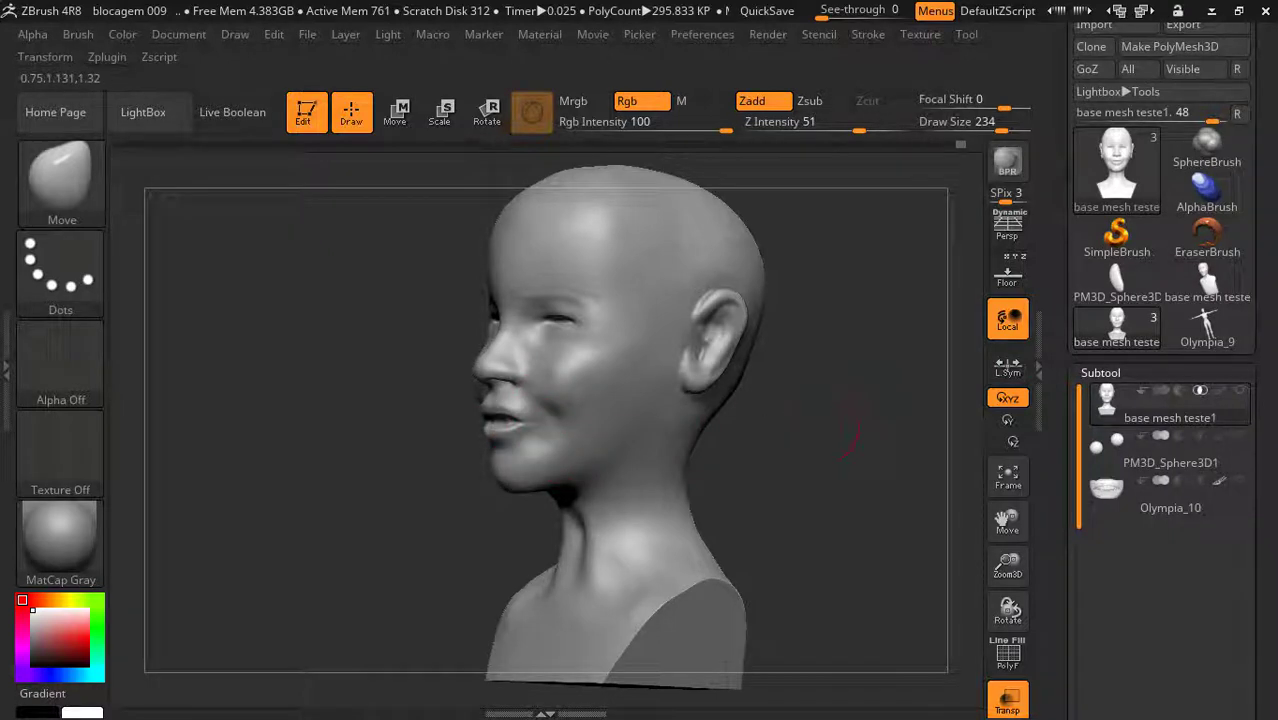
left_click_drag(300, 420, 558, 383)
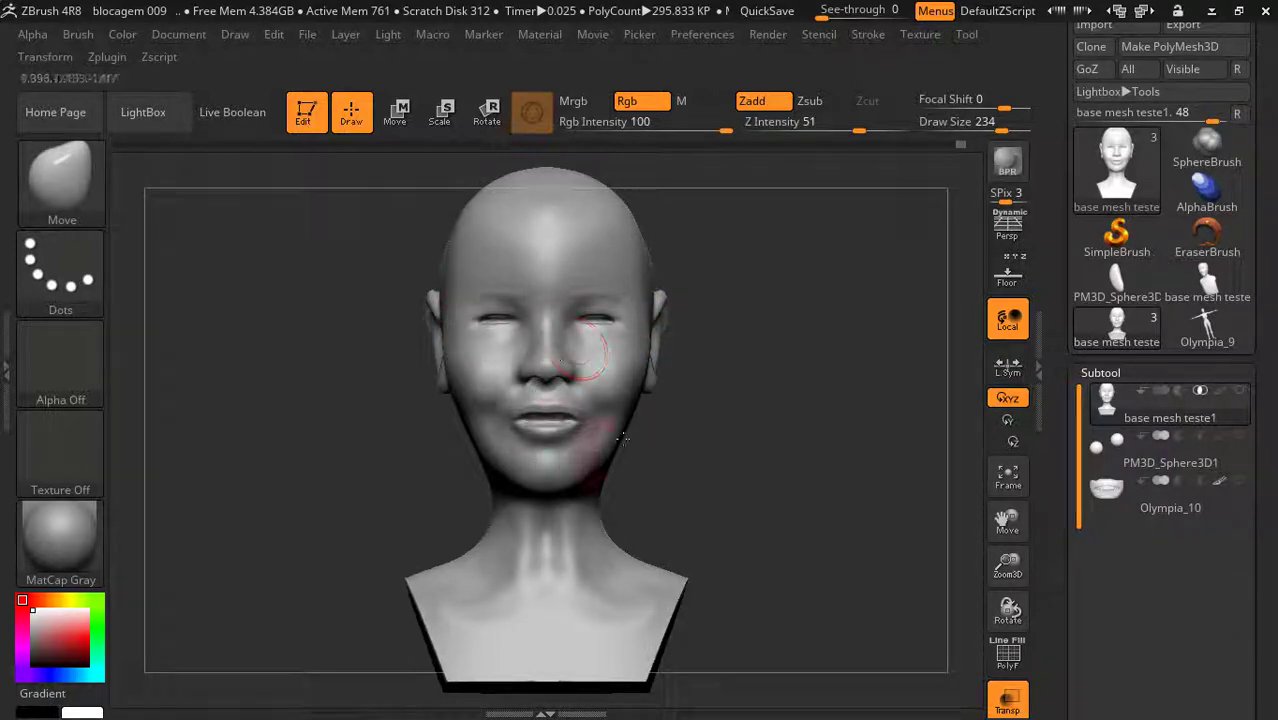
left_click_drag(774, 400, 807, 386, "shift")
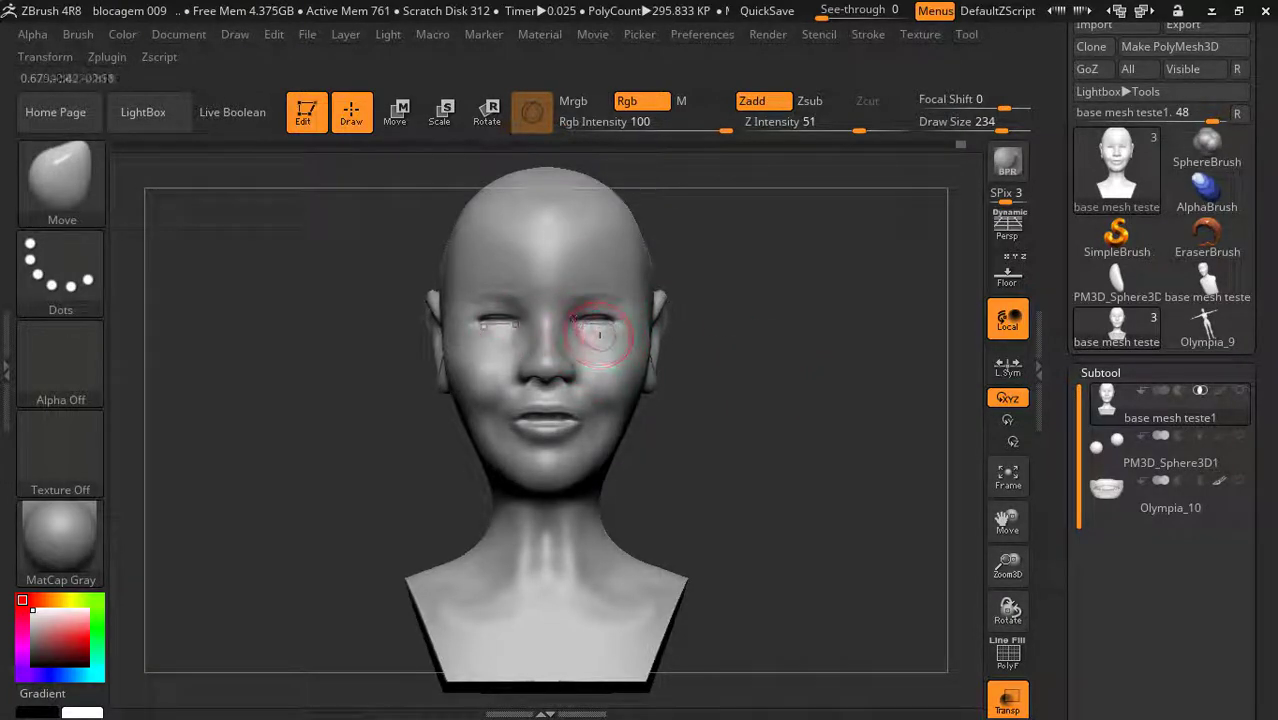
left_click_drag(830, 335, 830, 335, "shift")
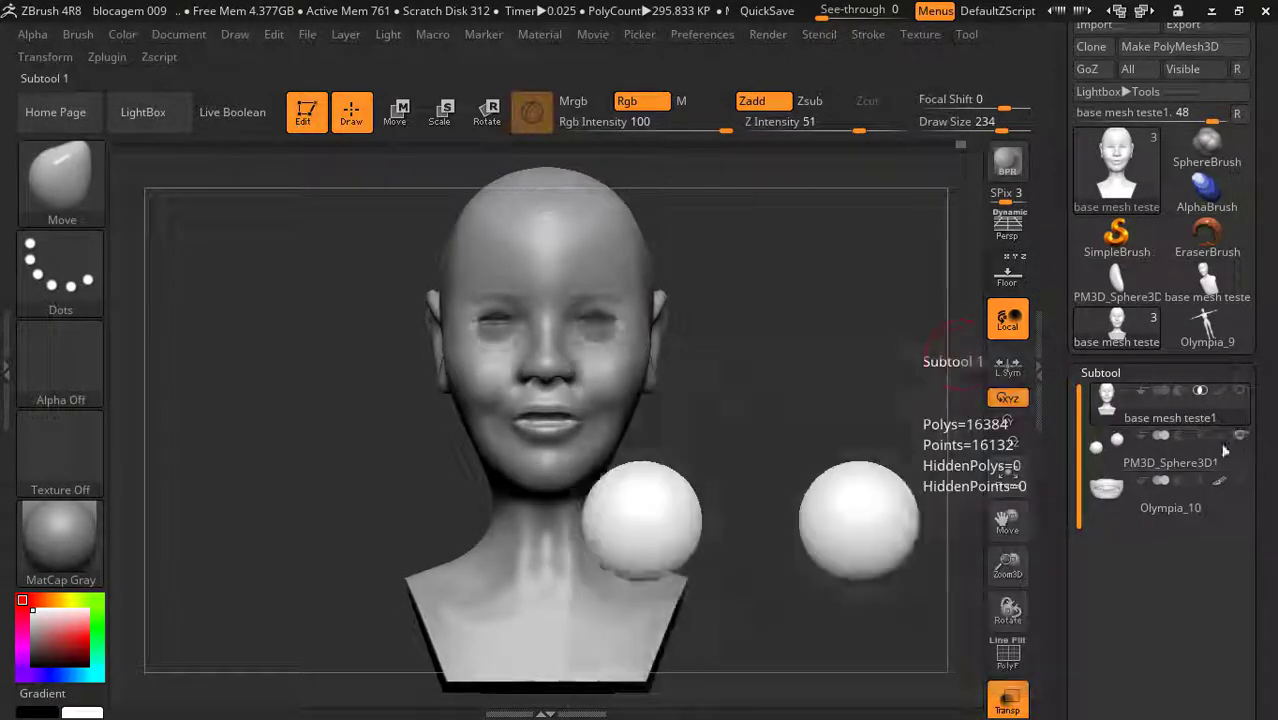
- Check the PM3D_Sphere3D1 eyeballs in the sockets from right profile, front and three-quarter views
mouse_move(945, 432)
left_mouse_down()
mouse_move(632, 670)
mouse_move(877, 435)
mouse_move(819, 449)
mouse_move(893, 468)
left_mouse_up()
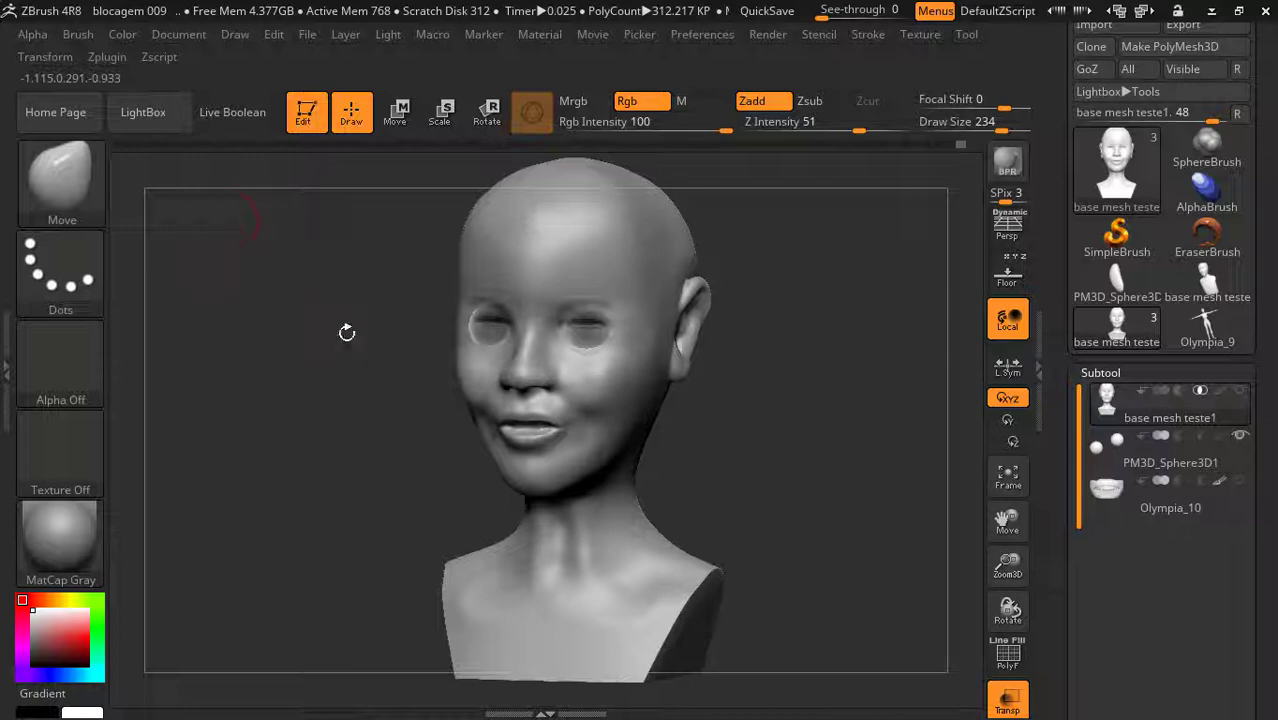
left_click_drag(760, 341, 791, 357)
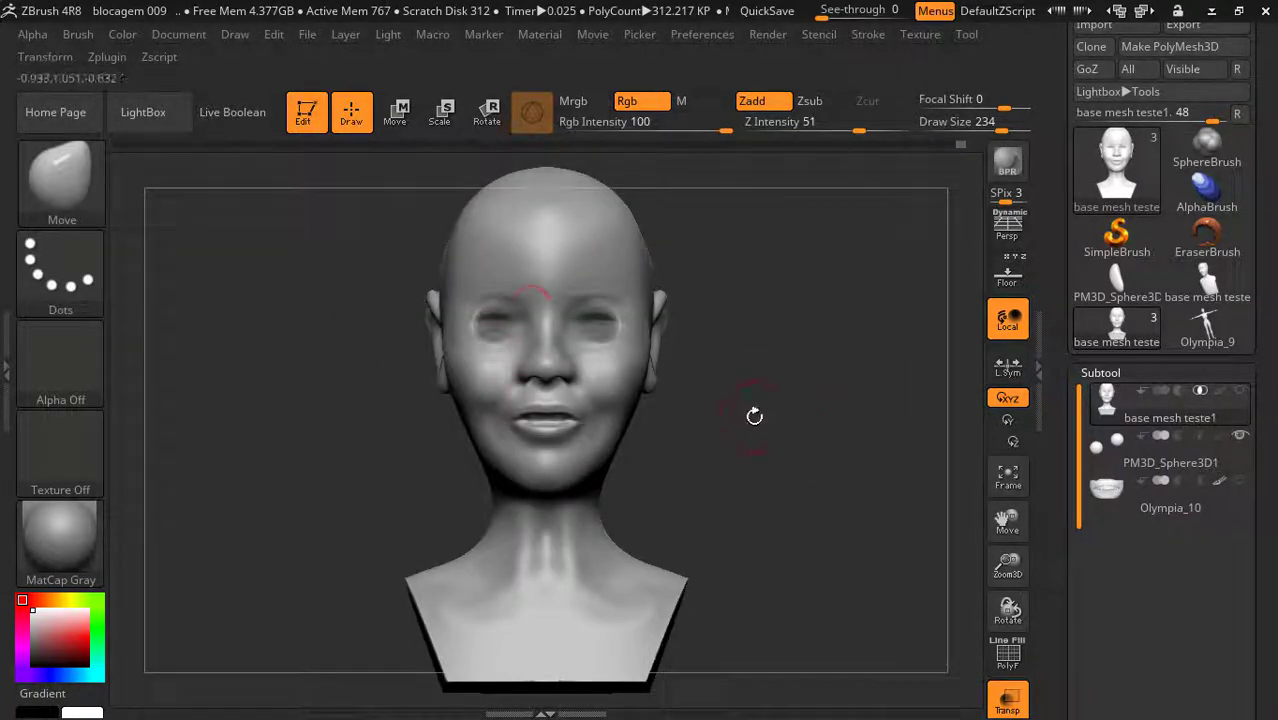
left_click_drag(756, 414, 811, 426)
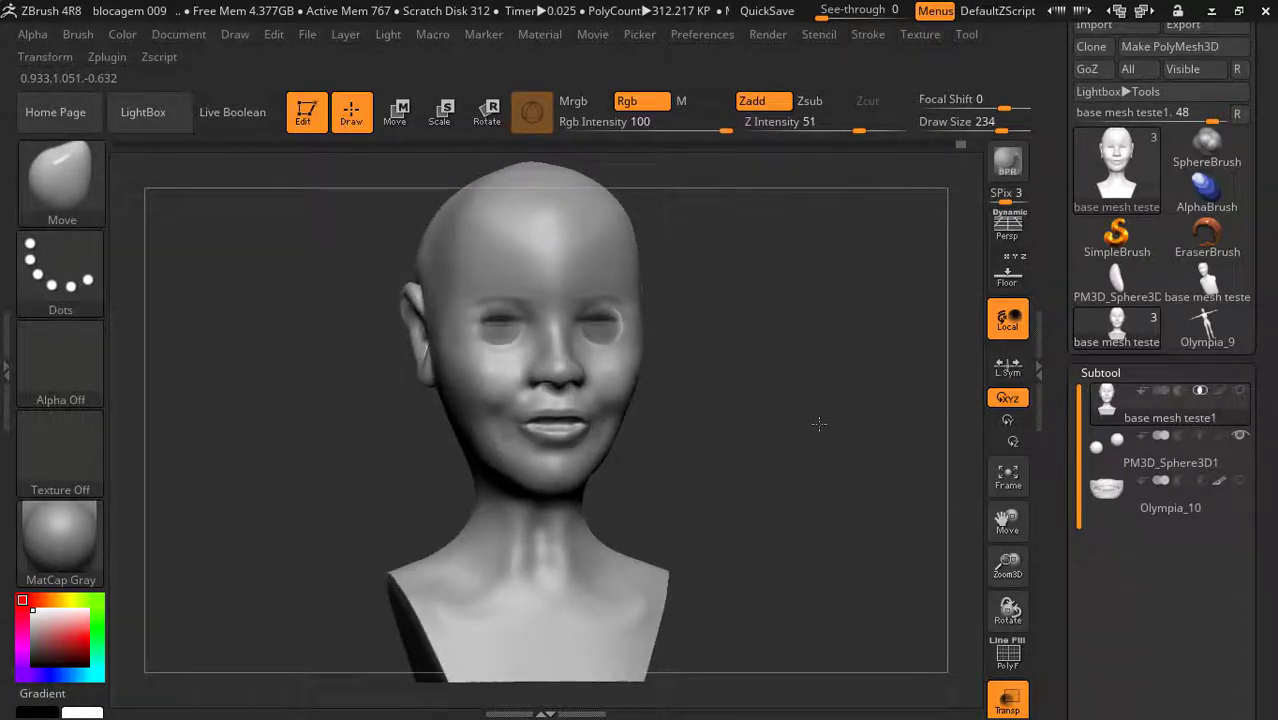